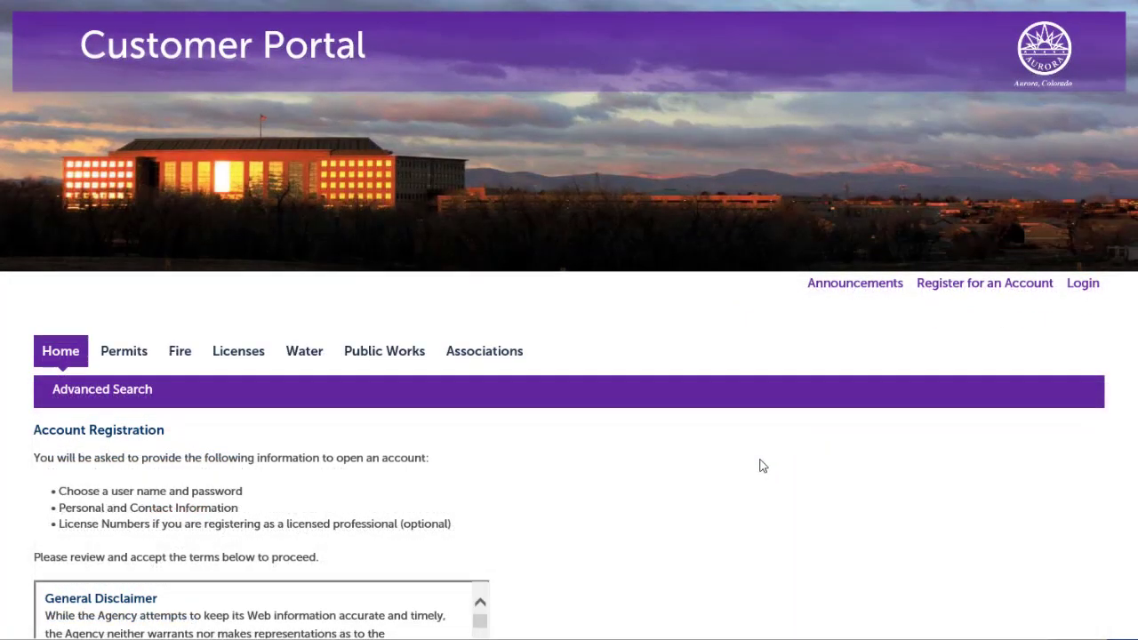
Read through the disclaimer, accept the terms of use and continue registration
scroll(678, 562, "down", 4)
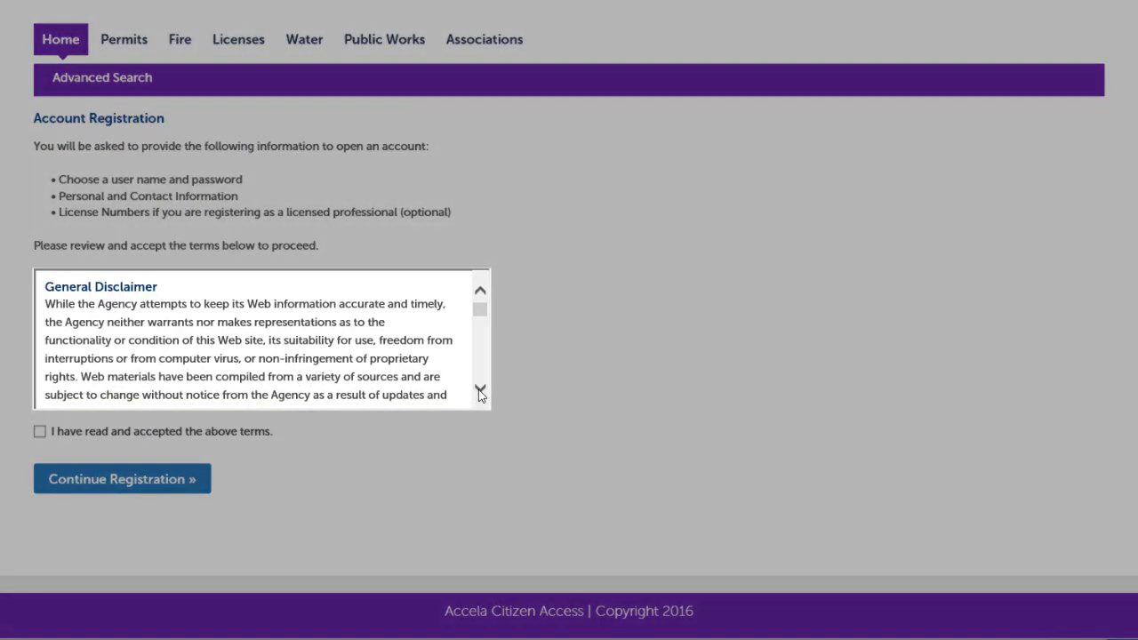
left_click(480, 391)
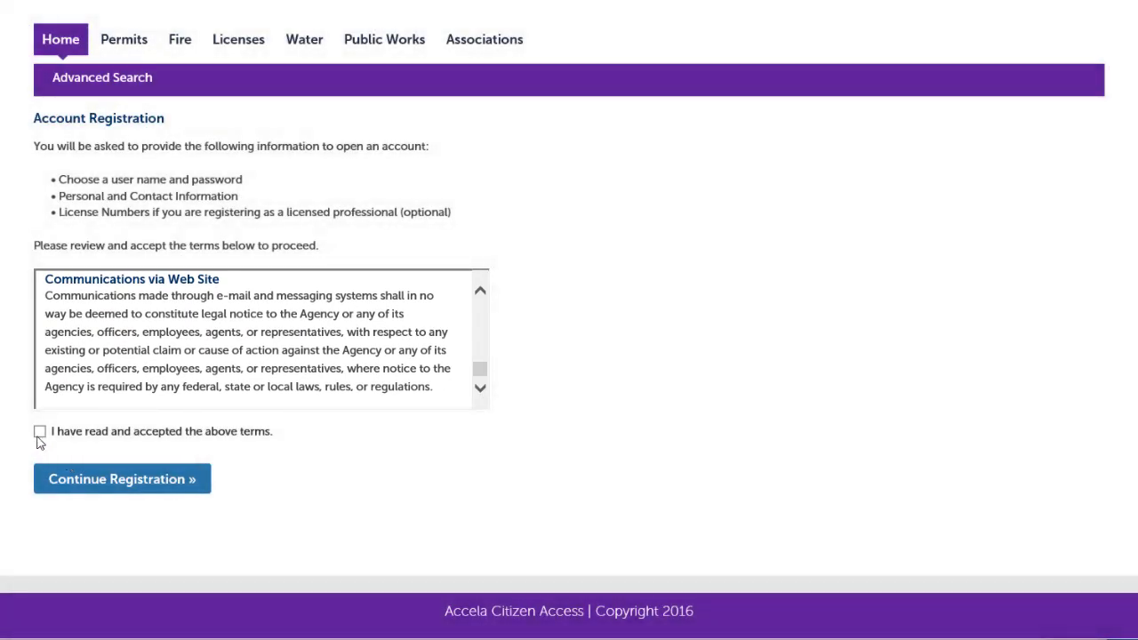
left_click(40, 432)
left_click(40, 485)
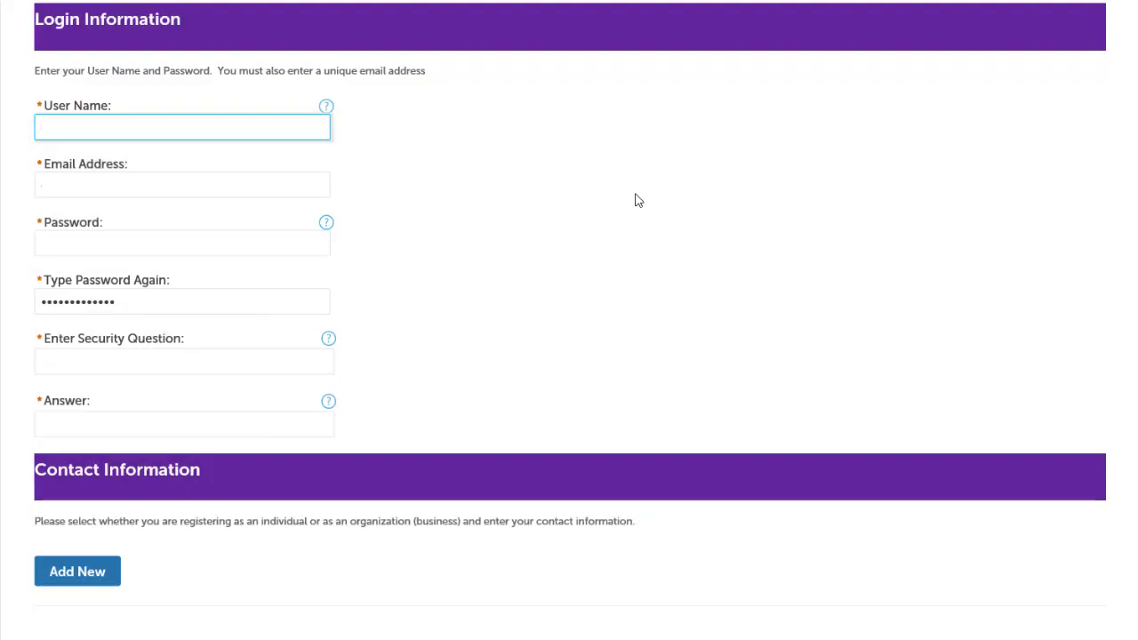
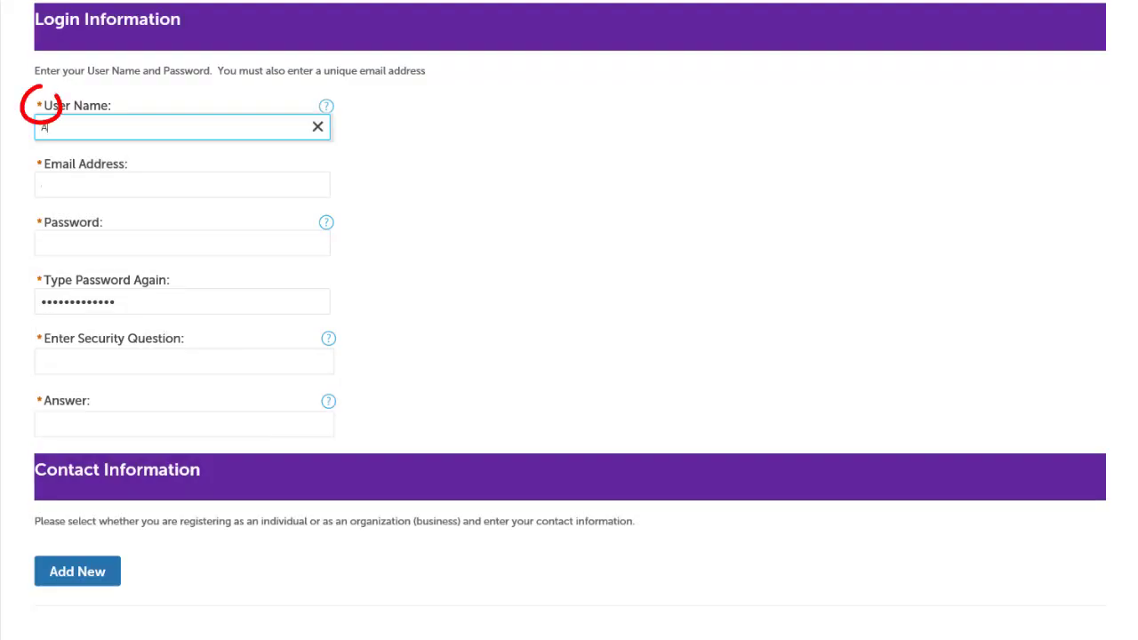
Fill in the new account's username and e-mail login details, then start adding a contact
key("Tab")
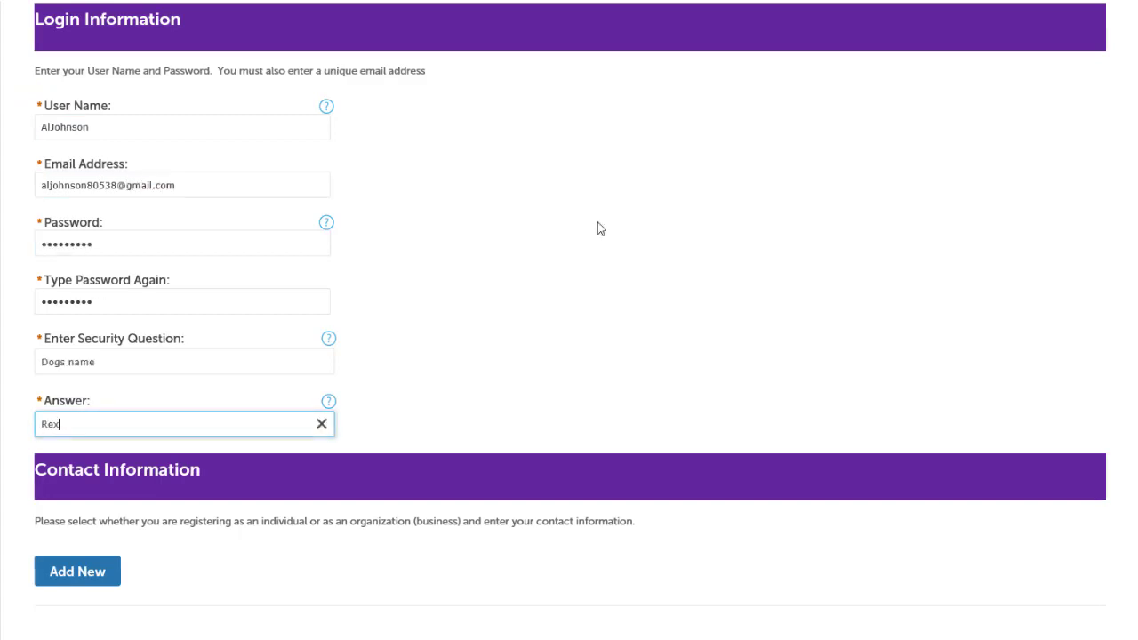
left_click(106, 575)
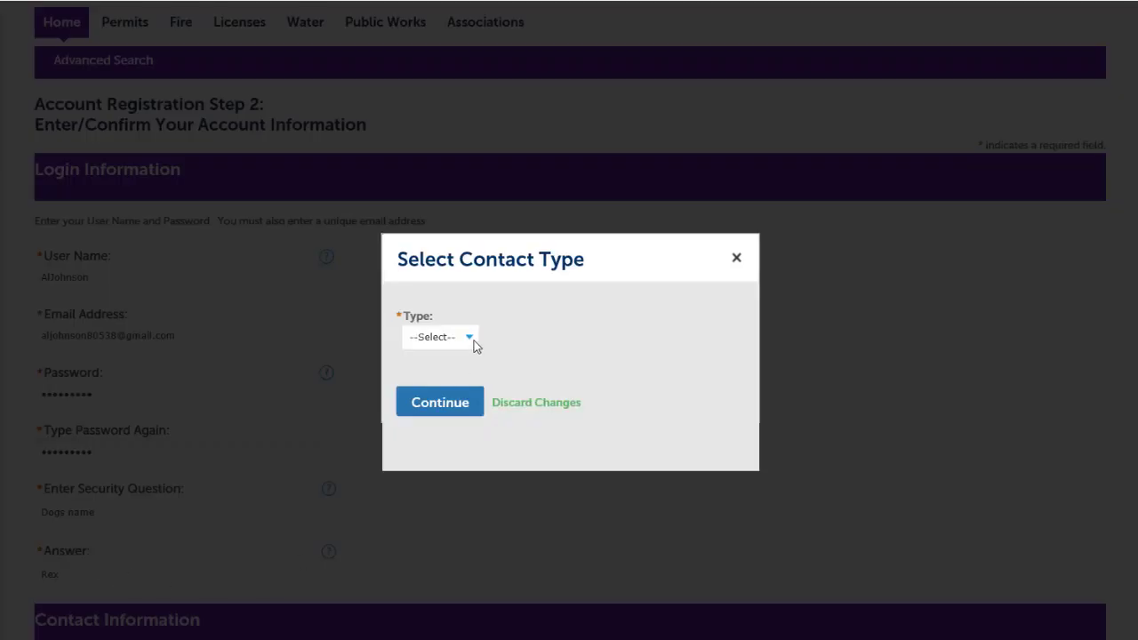
Choose Organization as the contact type
left_click(469, 343)
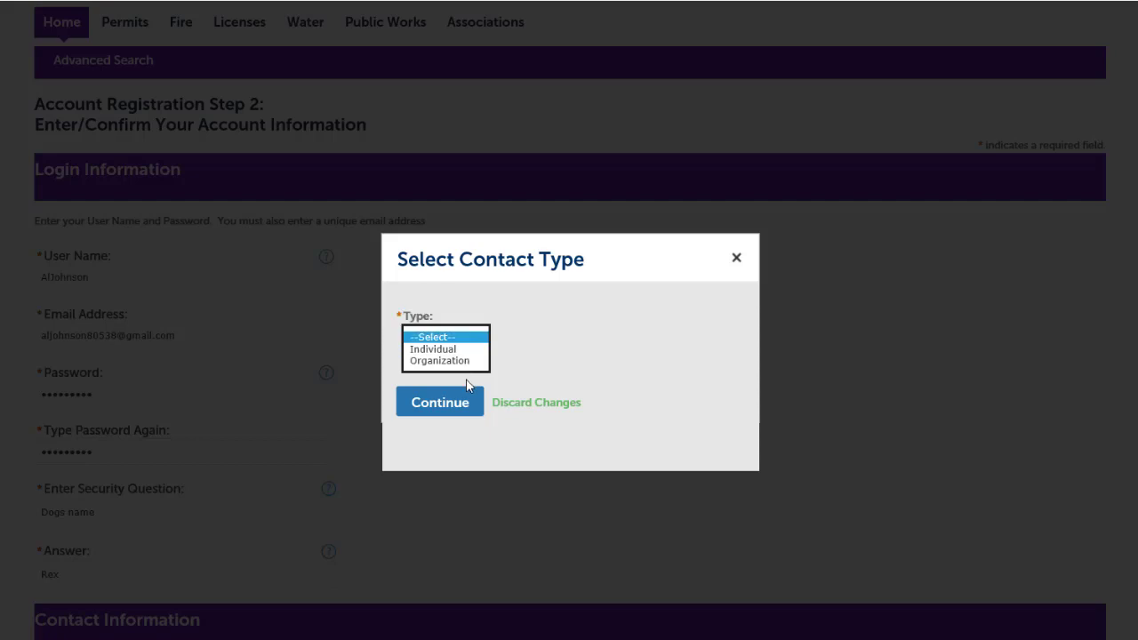
left_click(462, 361)
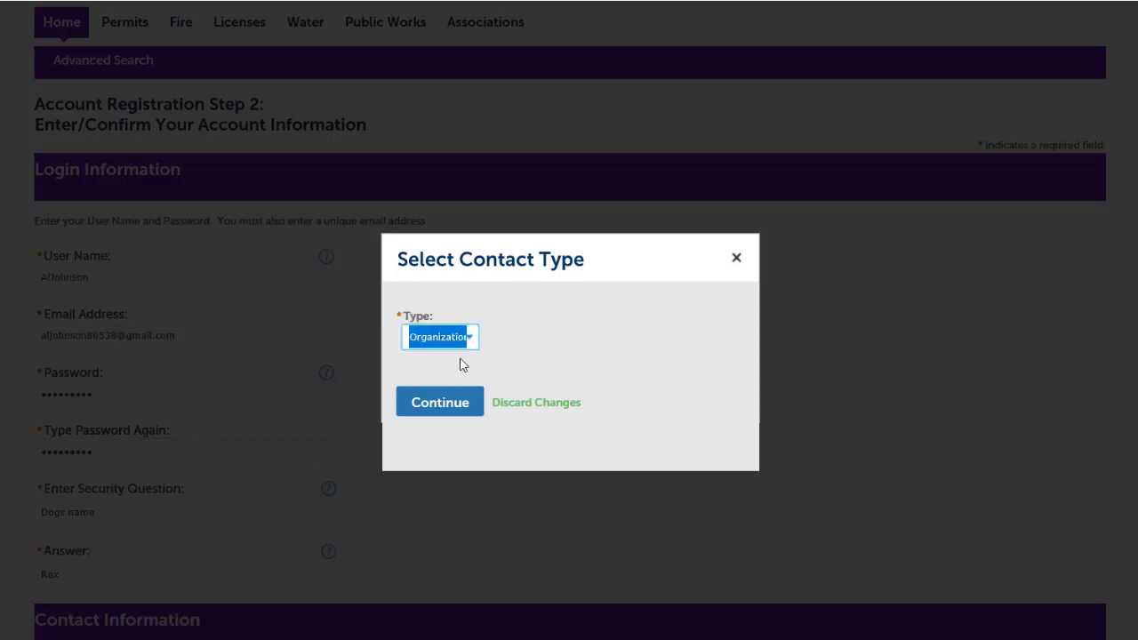
left_click(453, 404)
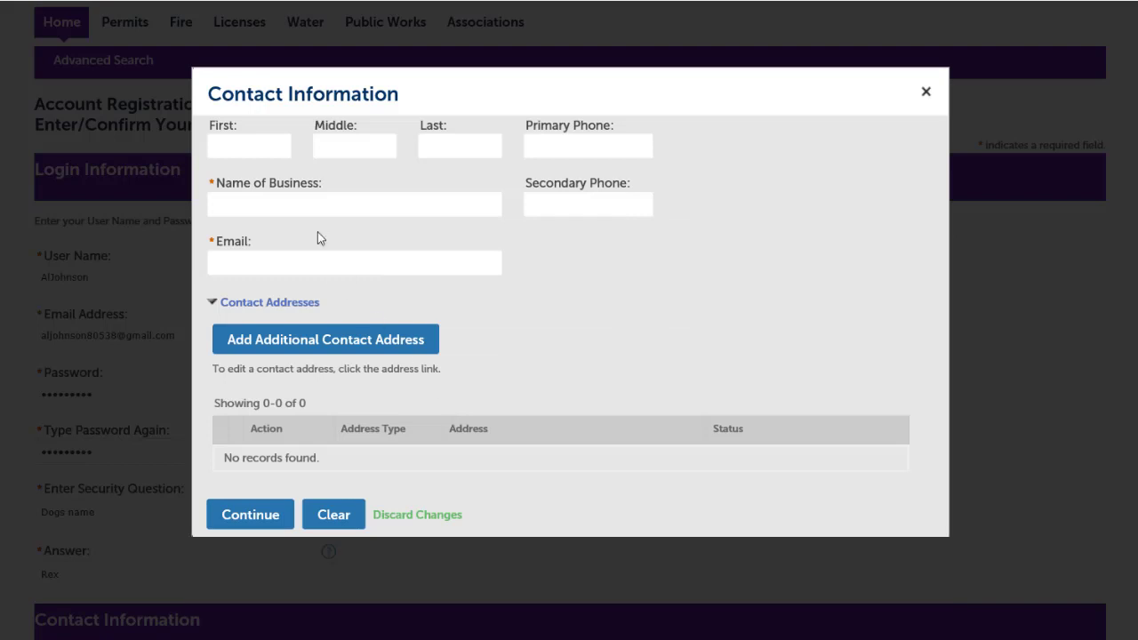
Enter the contact's first and last name, business Big Als BBQ and e-mail, and save it as new
left_click(232, 142)
key("Tab")
key("Tab")
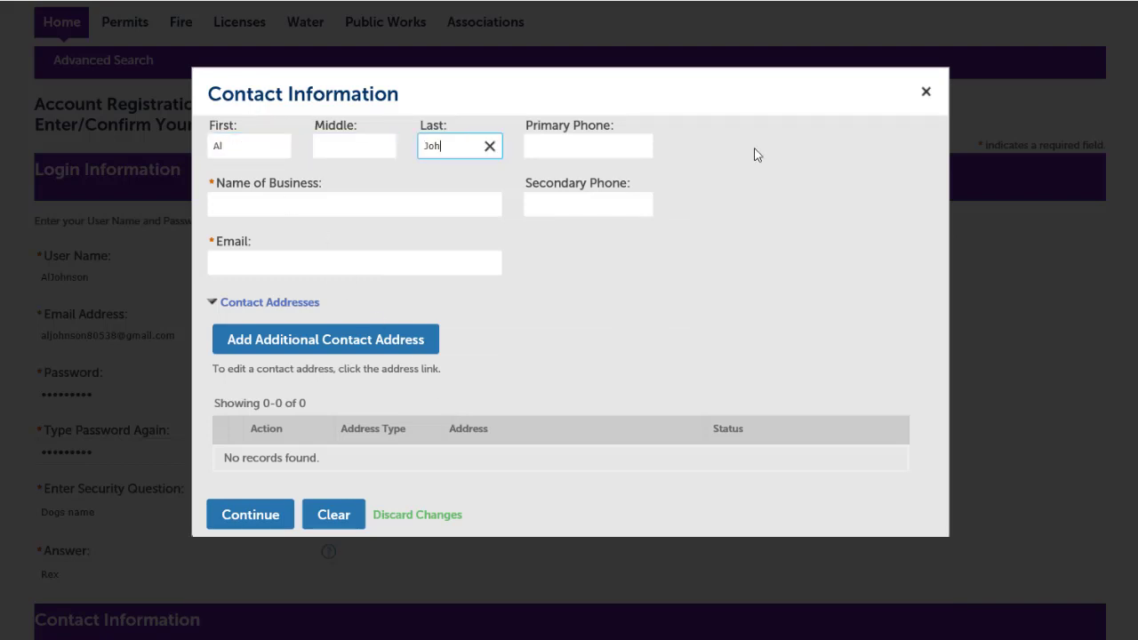
key("Tab")
type("Big Als BBQ")
key("Tab")
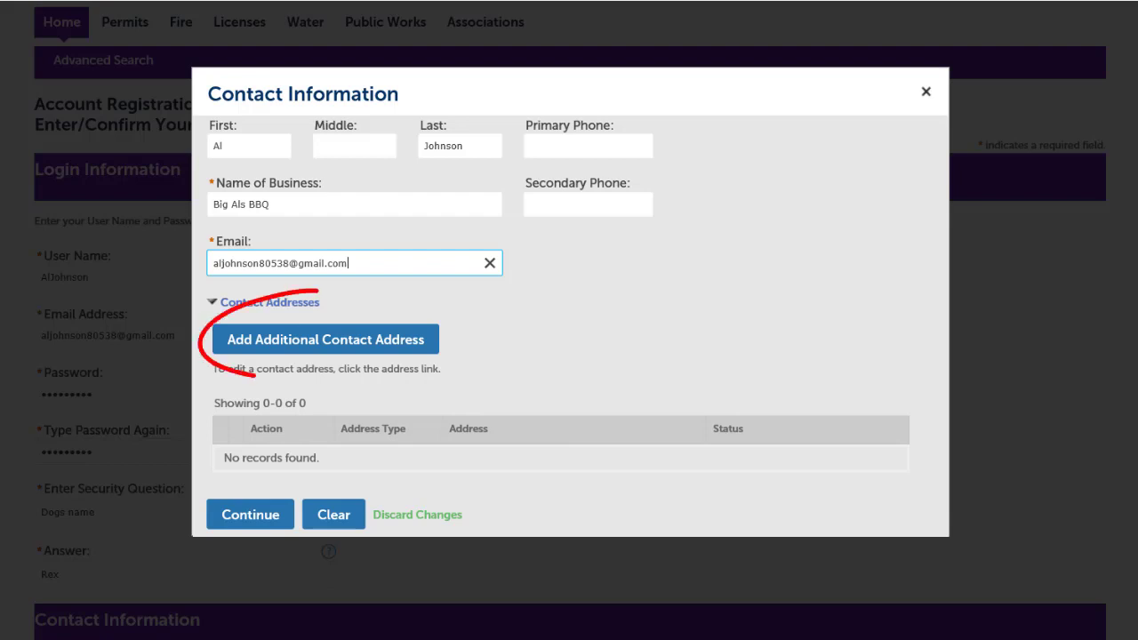
left_click(269, 525)
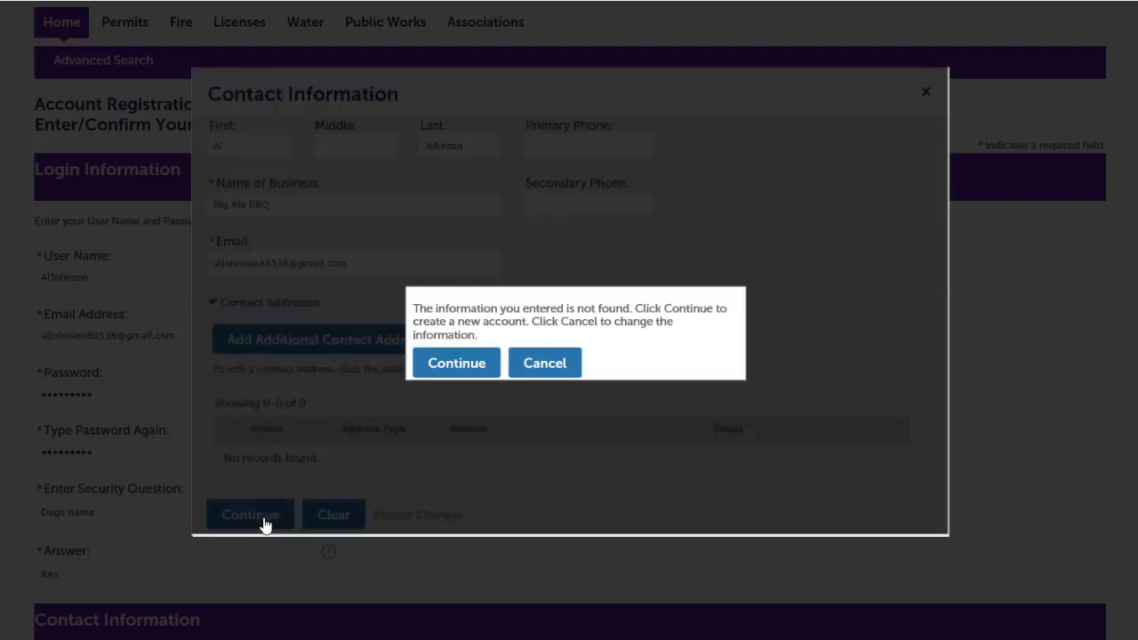
left_click(445, 368)
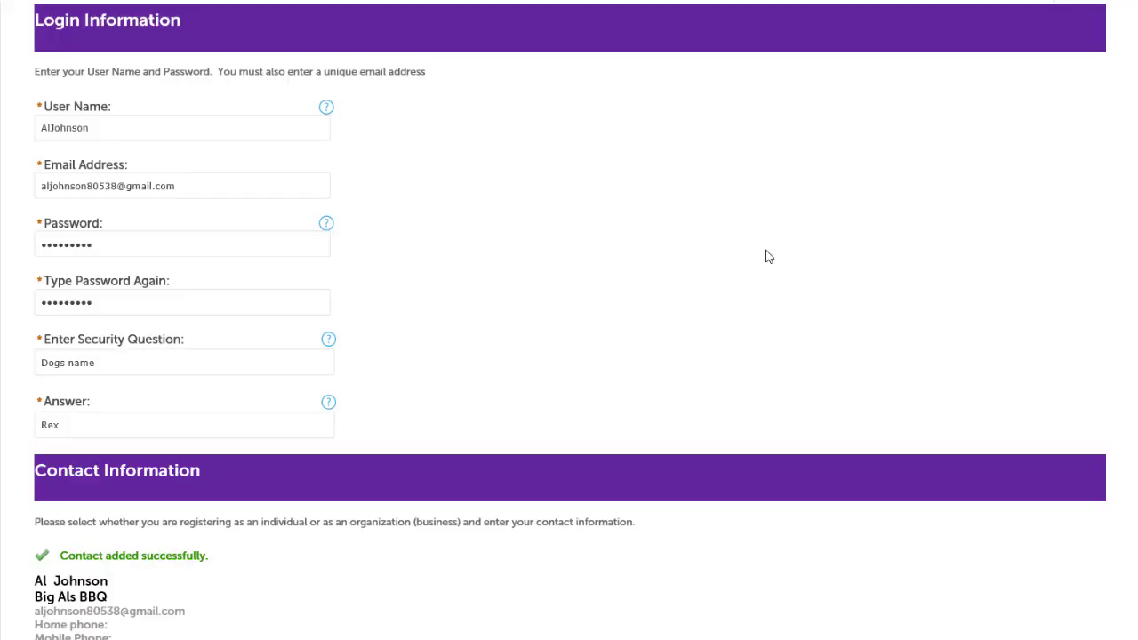
Complete the account registration and go to the account's records list
scroll(769, 257, "down", 5)
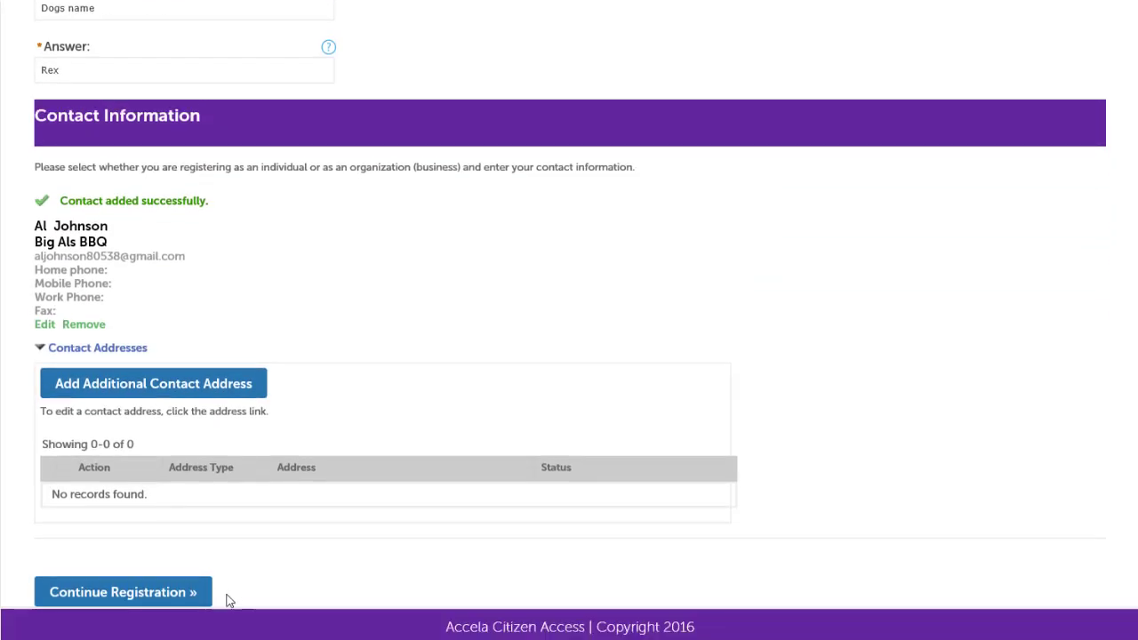
left_click(170, 601)
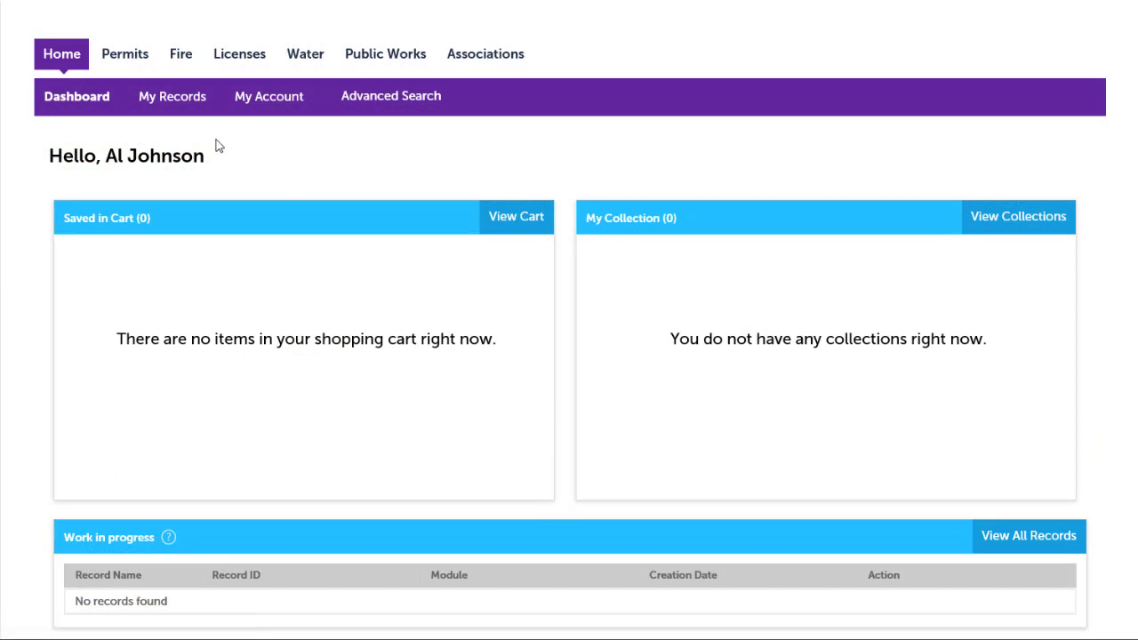
left_click(178, 107)
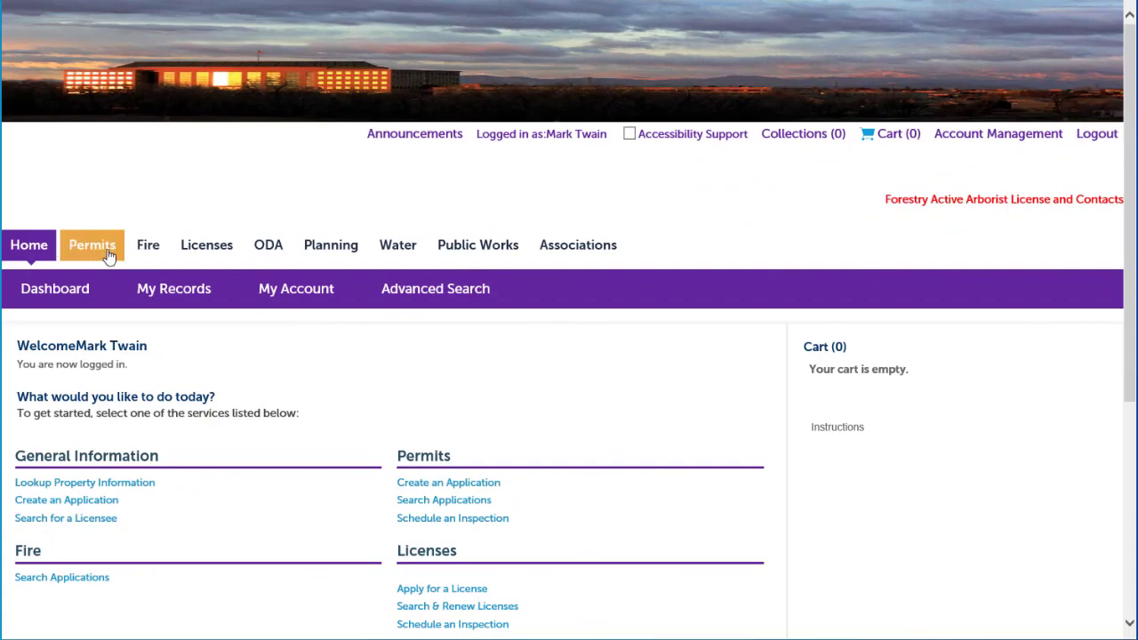
Start a Temporary Sign Permits application under Permits and continue to Step 2, Contact Information
left_click(107, 256)
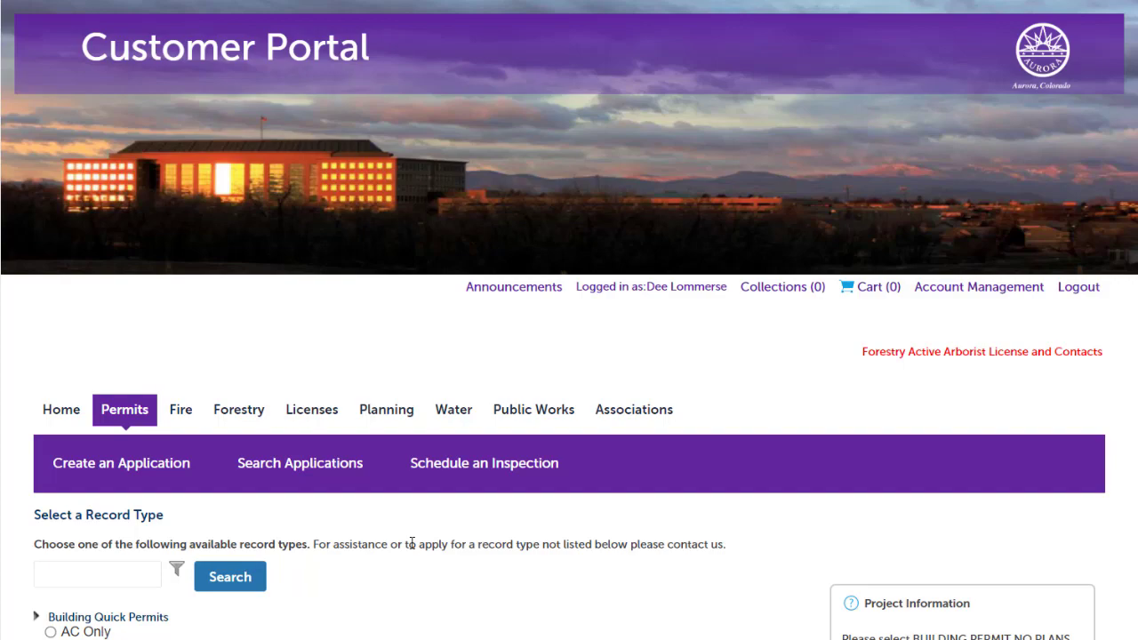
scroll(411, 542, "down", 5)
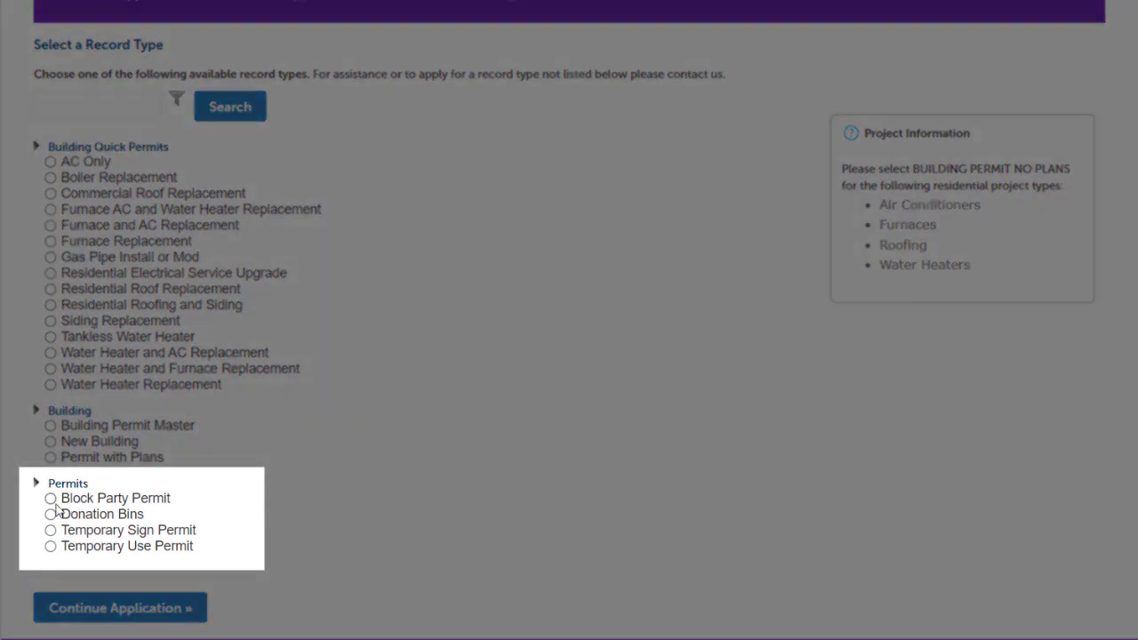
left_click(51, 515)
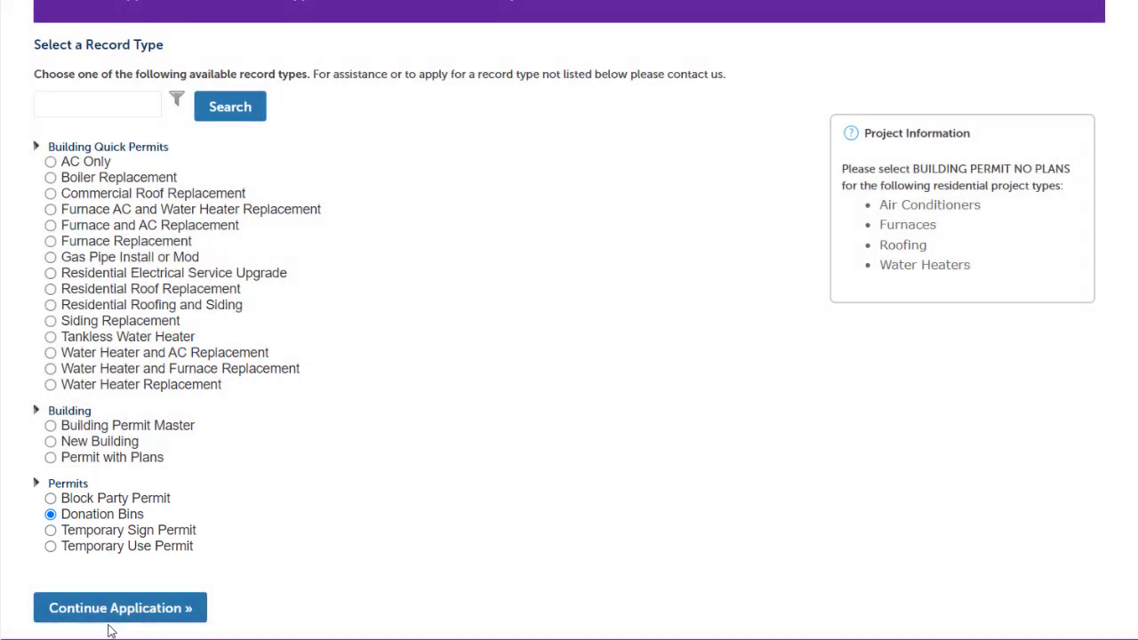
left_click(107, 614)
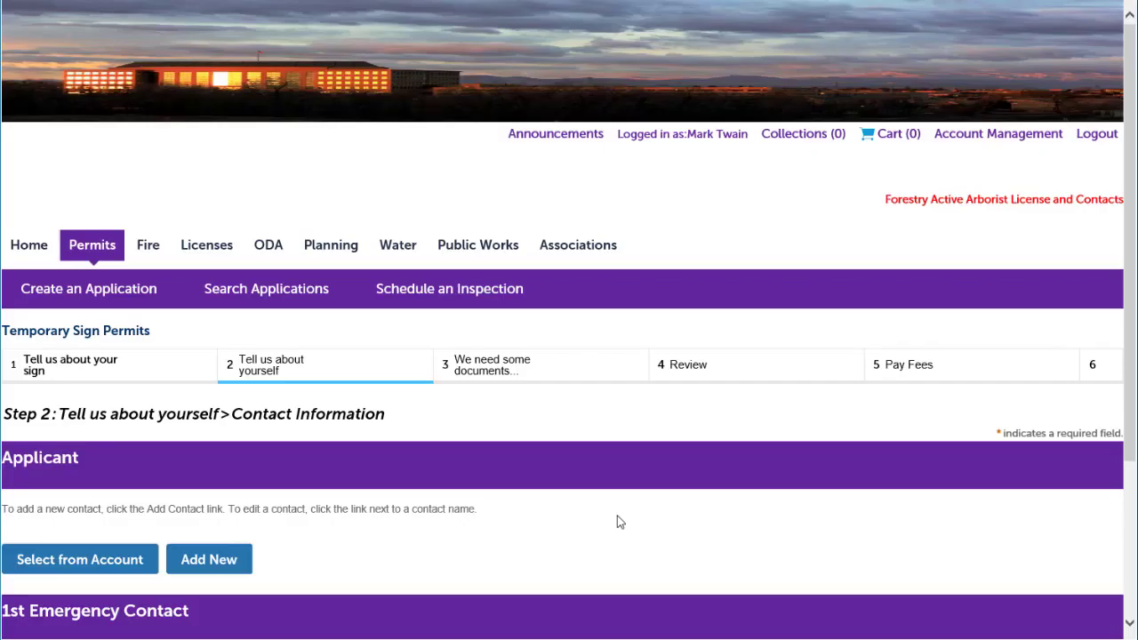
scroll(619, 522, "down", 1)
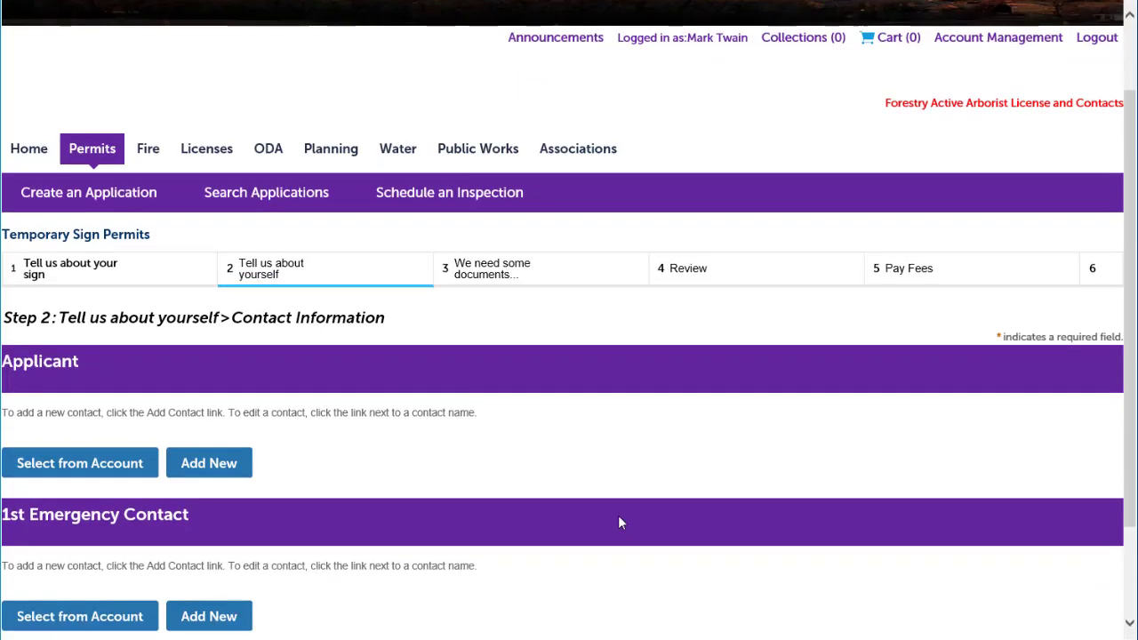
scroll(620, 522, "down", 2)
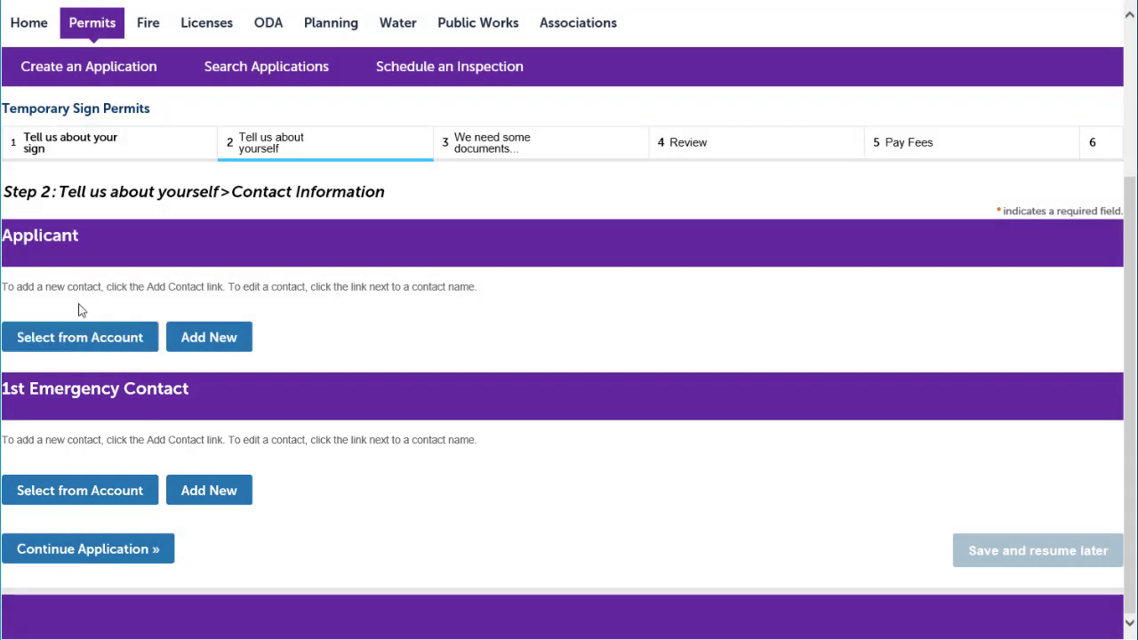
Fill the applicant from the account's ABC Company contact with its Business address
left_click(86, 346)
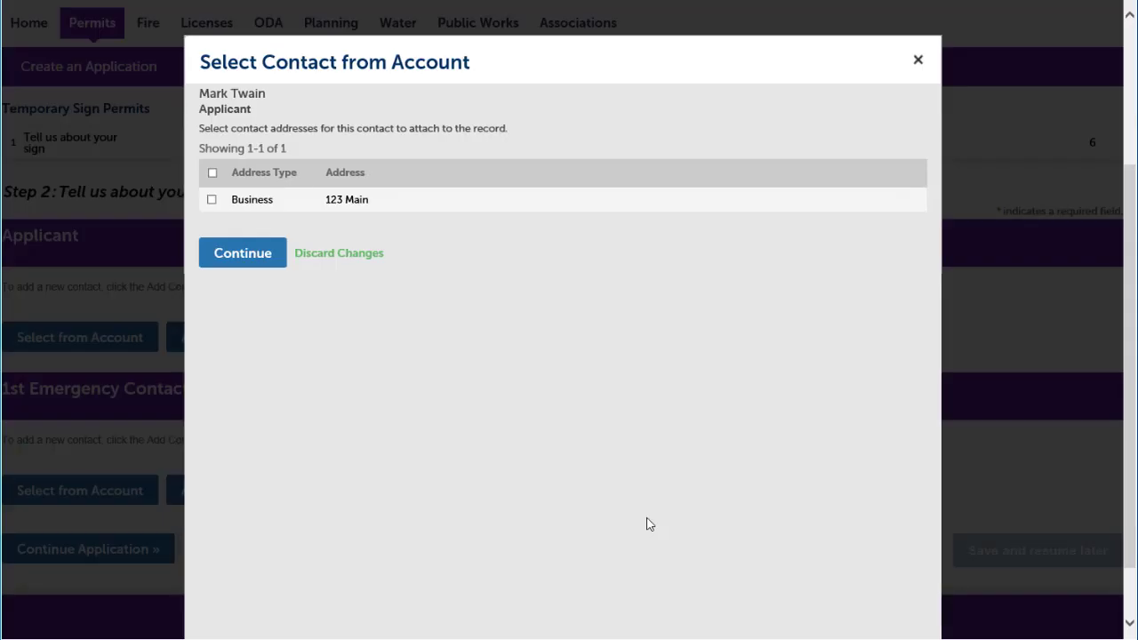
left_click(212, 200)
left_click(241, 257)
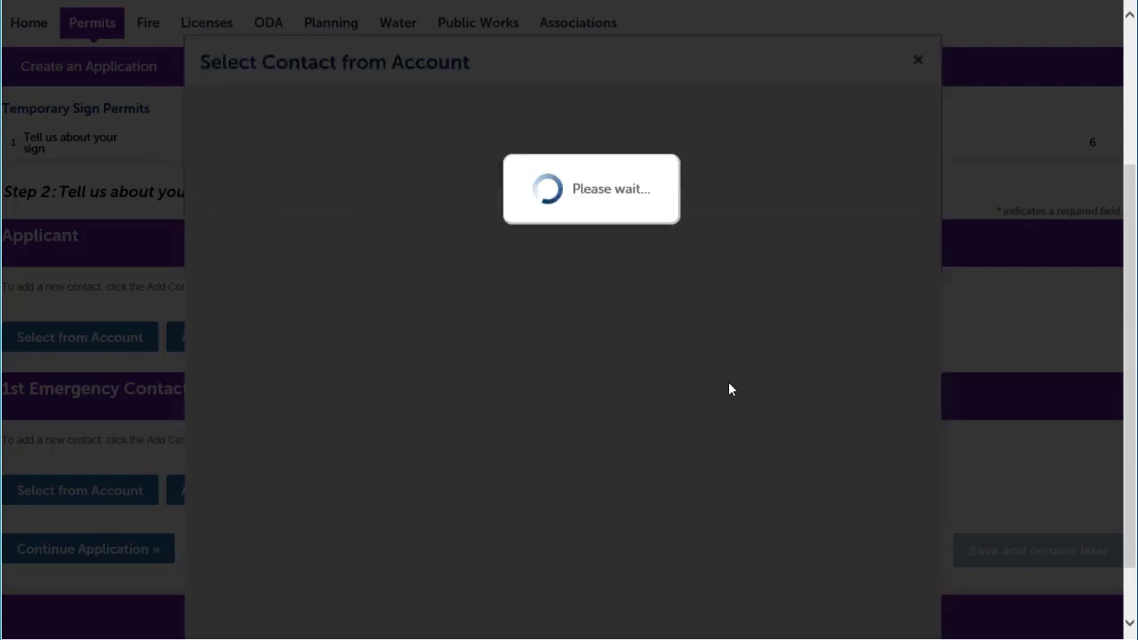
scroll(818, 236, "down", 3)
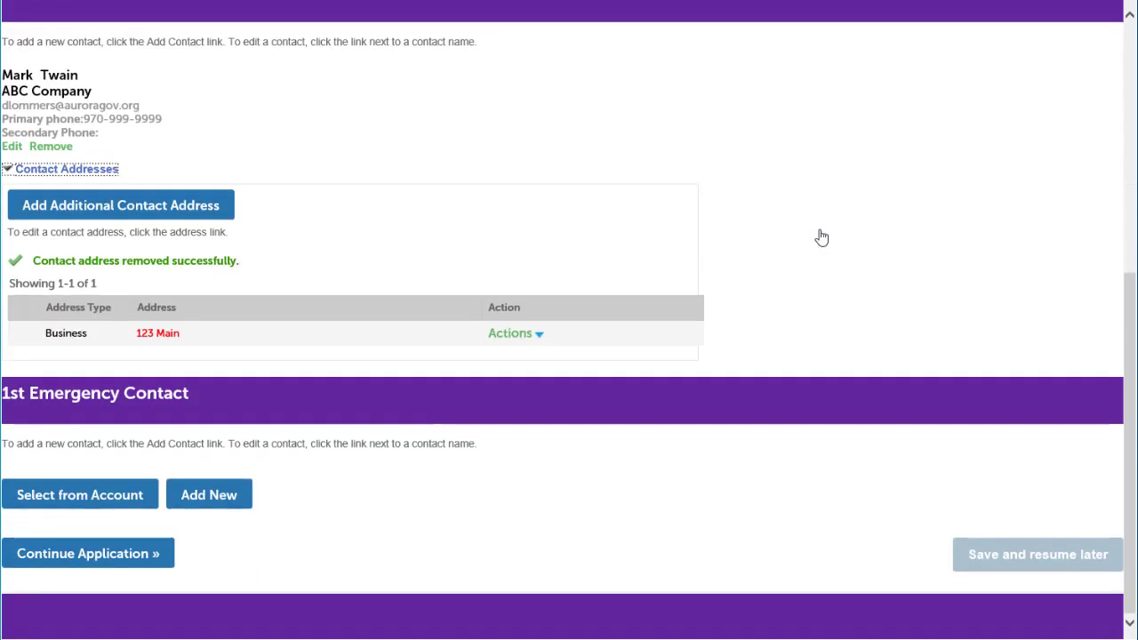
Add a Home street address in Aurora, CO with its ZIP for the applicant and save it
left_click(196, 217)
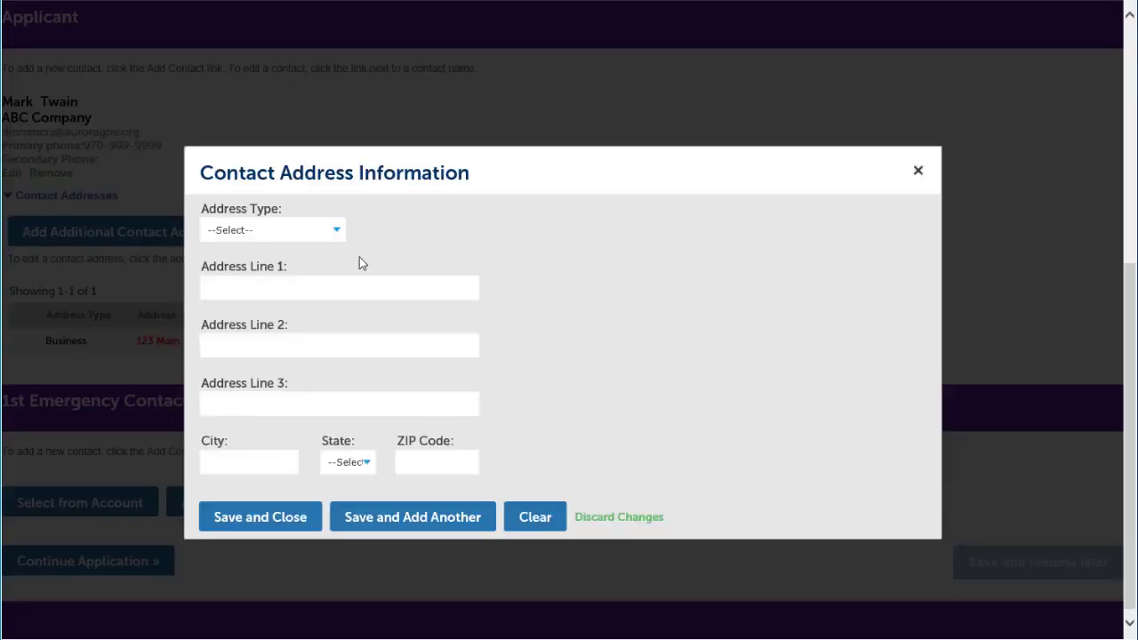
left_click(293, 230)
left_click(267, 254)
left_click(261, 289)
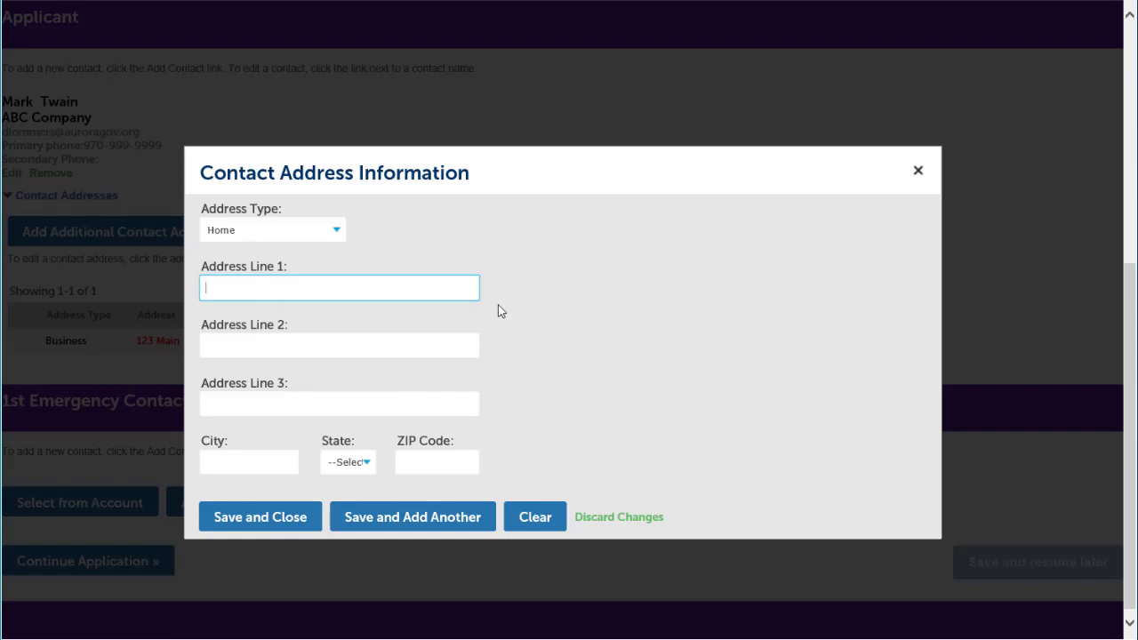
key("Tab")
key("Tab")
key("Tab")
type("Aurora")
key("Tab")
type("co")
key("Tab")
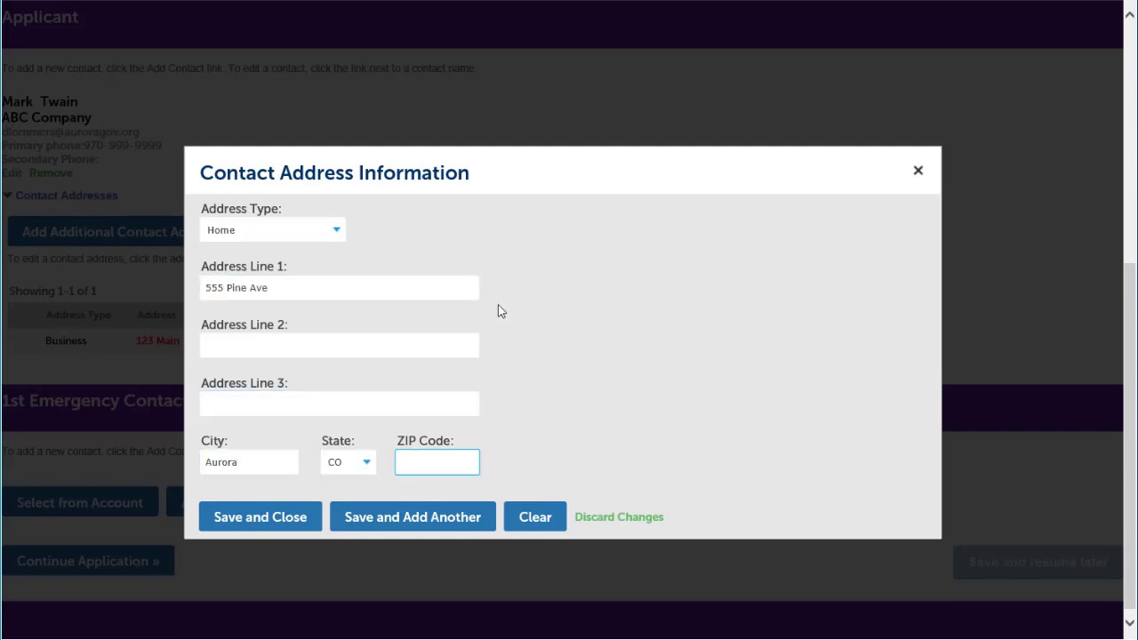
type("80777")
left_click(258, 520)
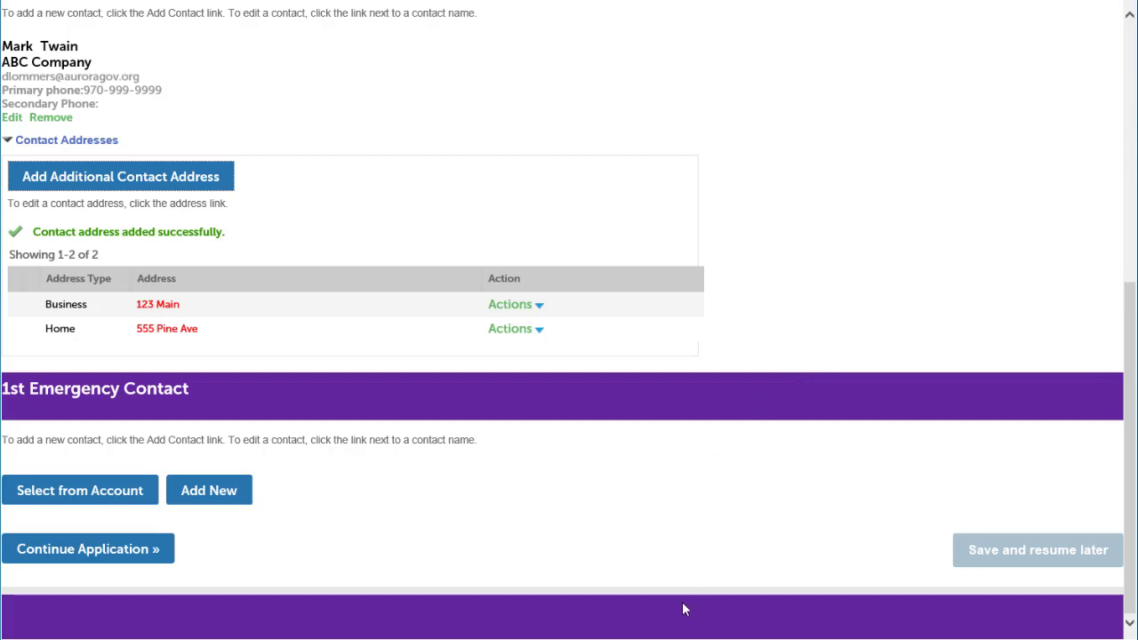
Create the emergency contact with their first and last name, primary phone number and e-mail
left_click(203, 492)
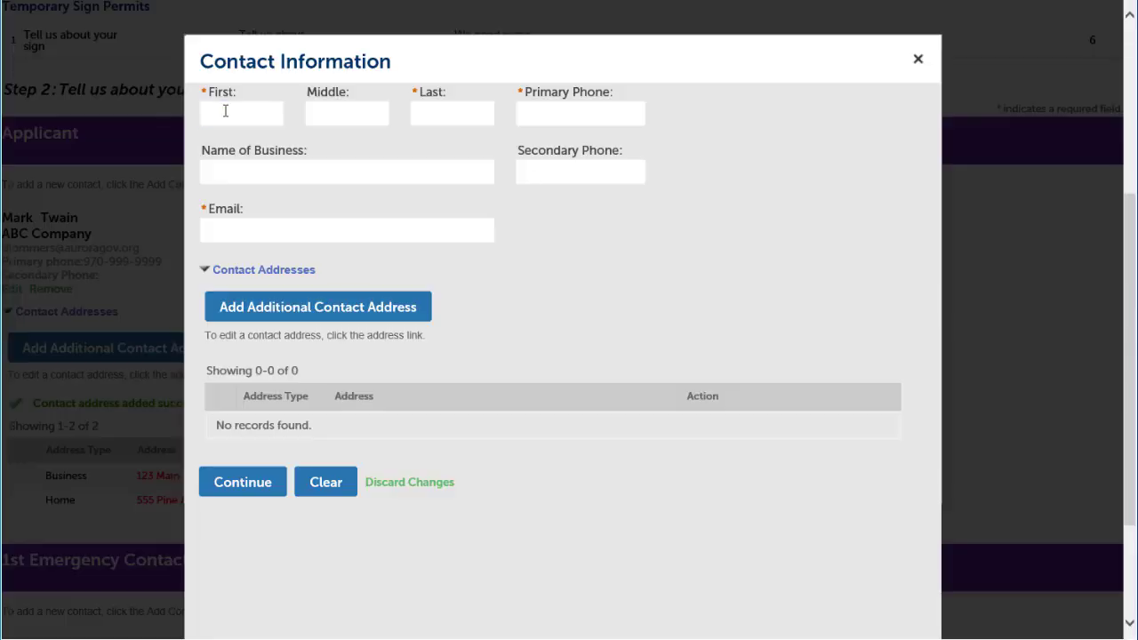
left_click(241, 114)
key("Tab")
key("Tab")
key("Tab")
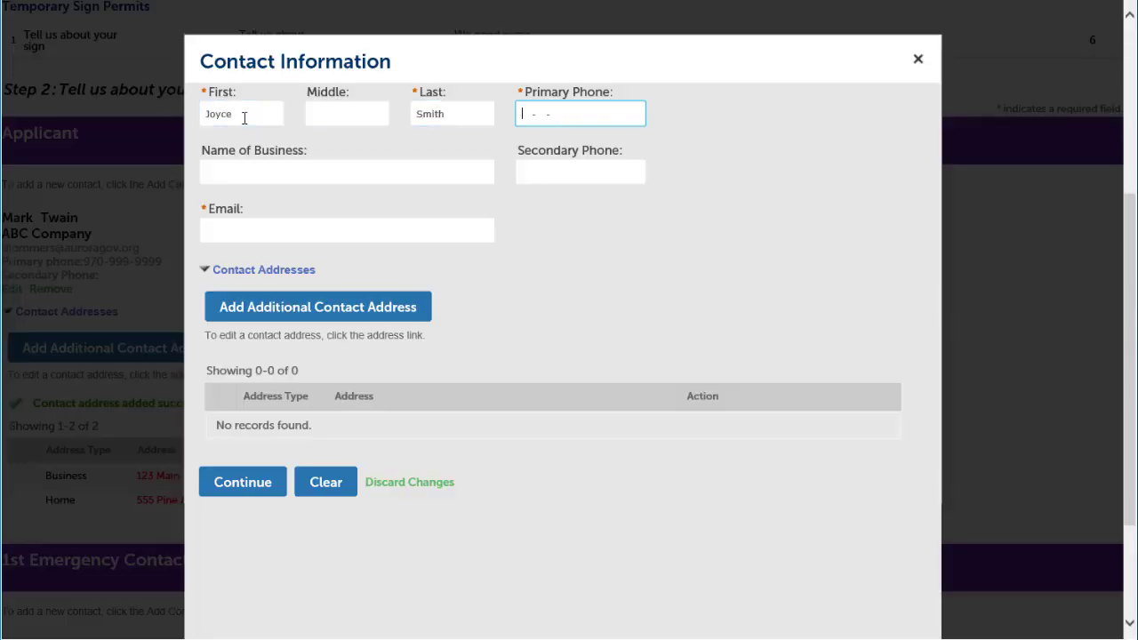
left_click(286, 232)
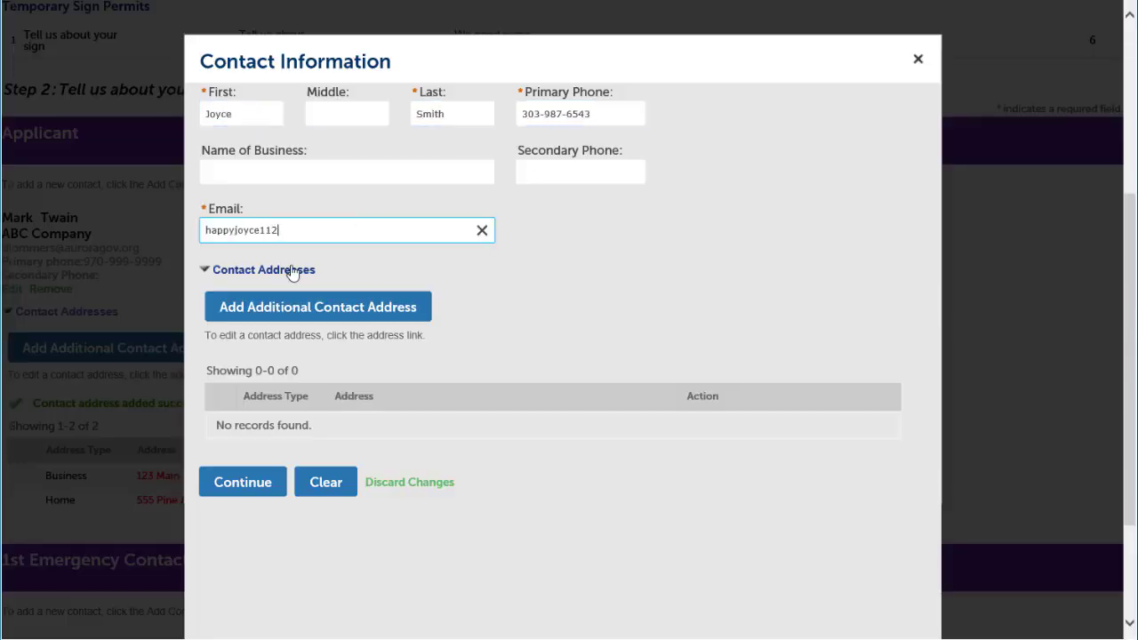
key("Tab")
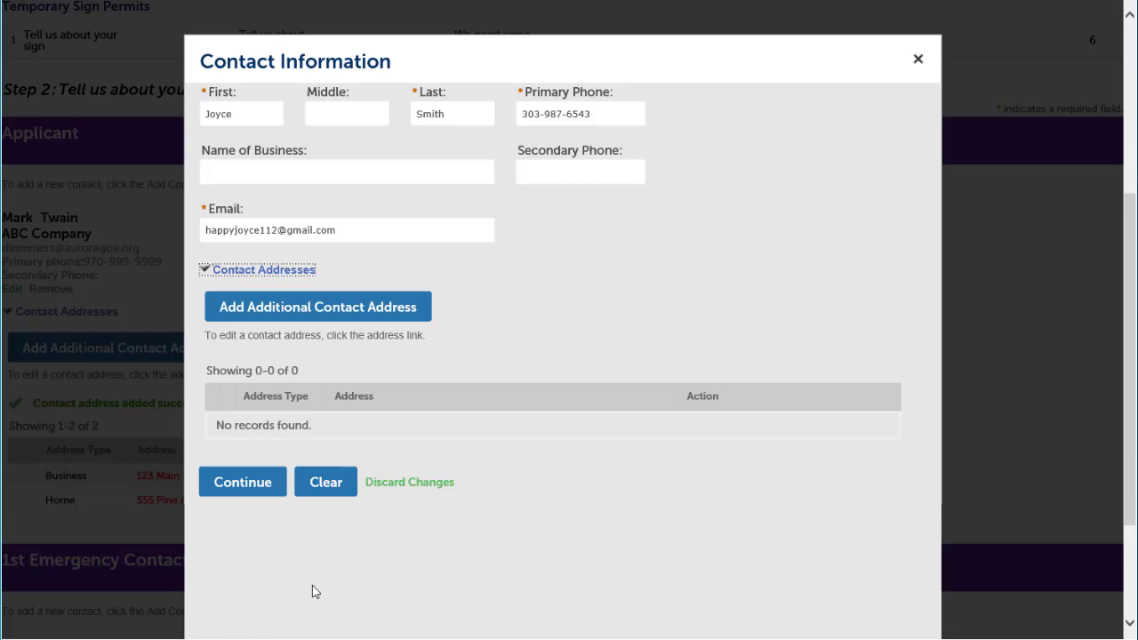
left_click(253, 491)
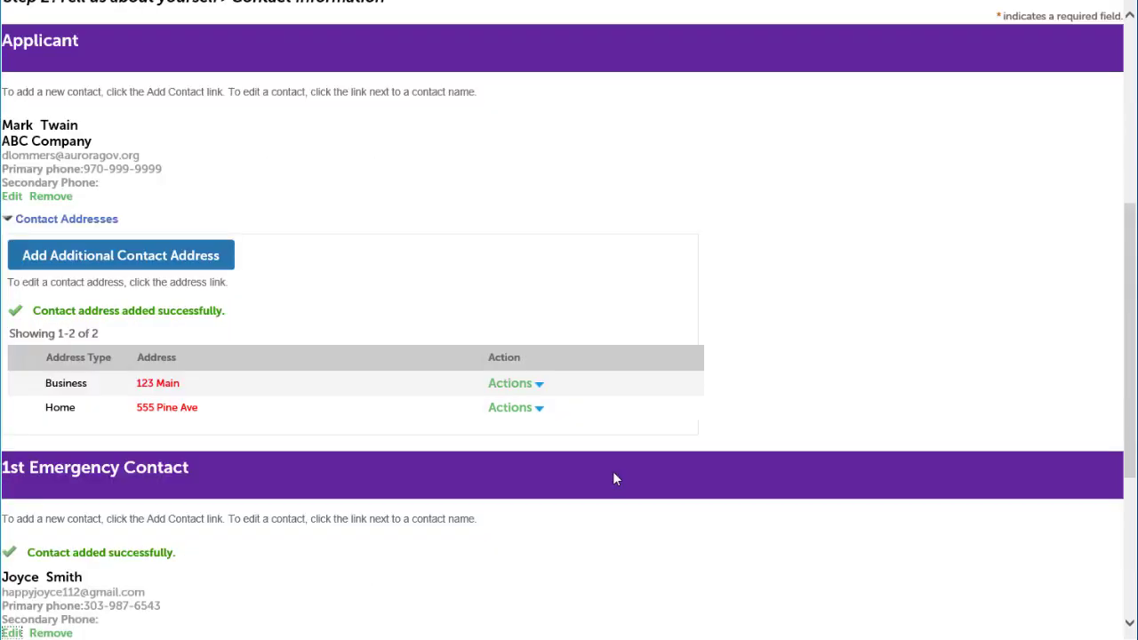
scroll(613, 479, "down", 4)
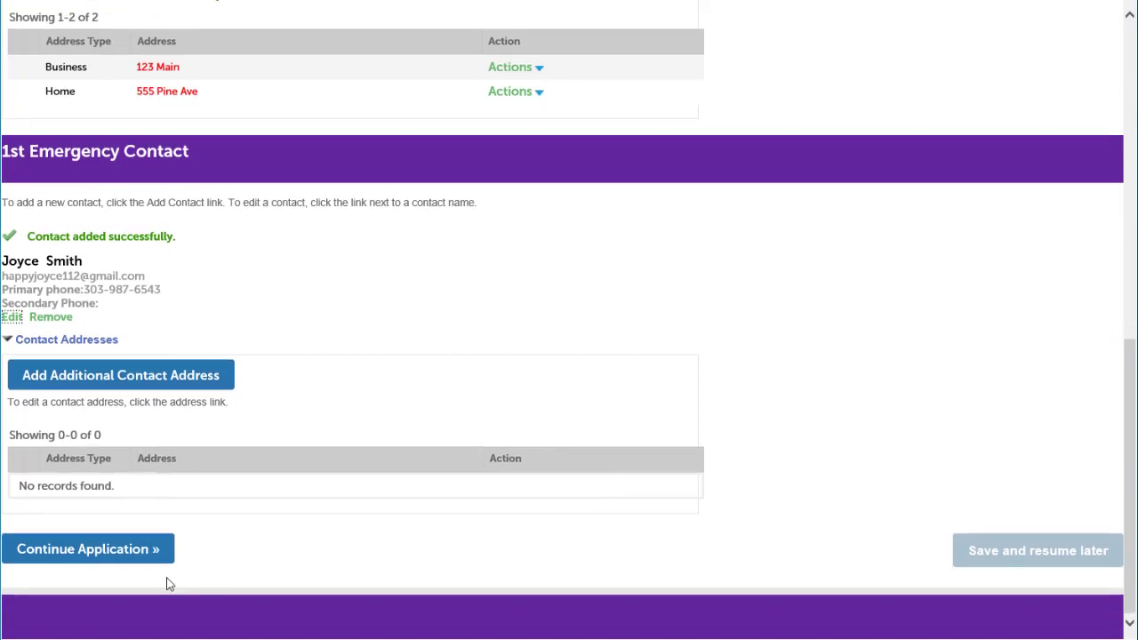
On the sign address step, search for addresses on street name Chambers
left_click(79, 556)
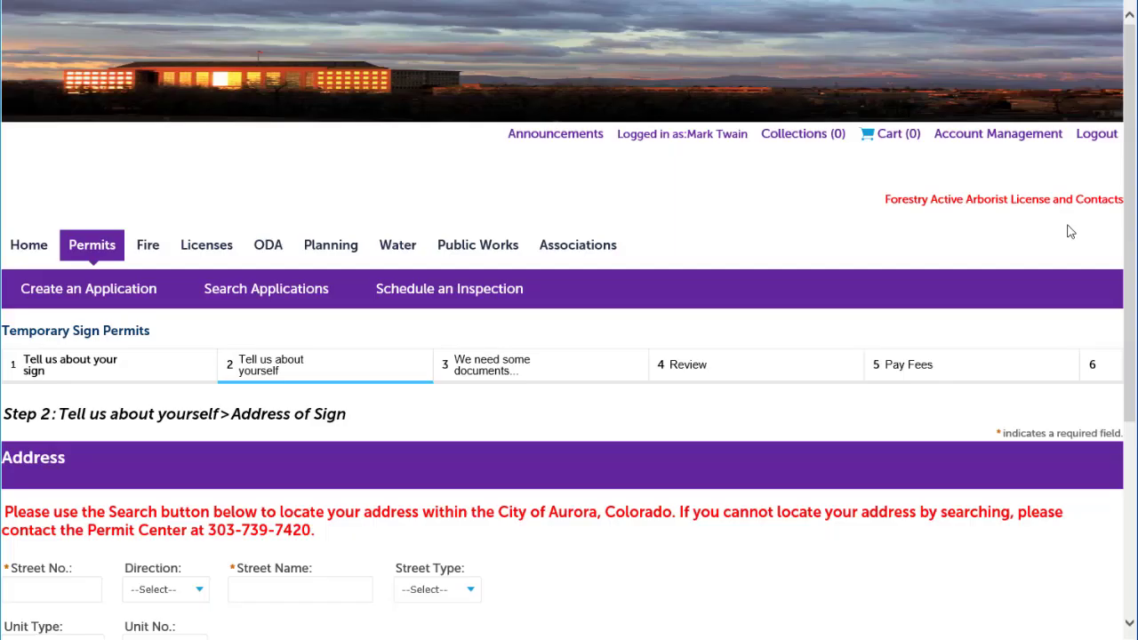
scroll(1070, 231, "down", 3)
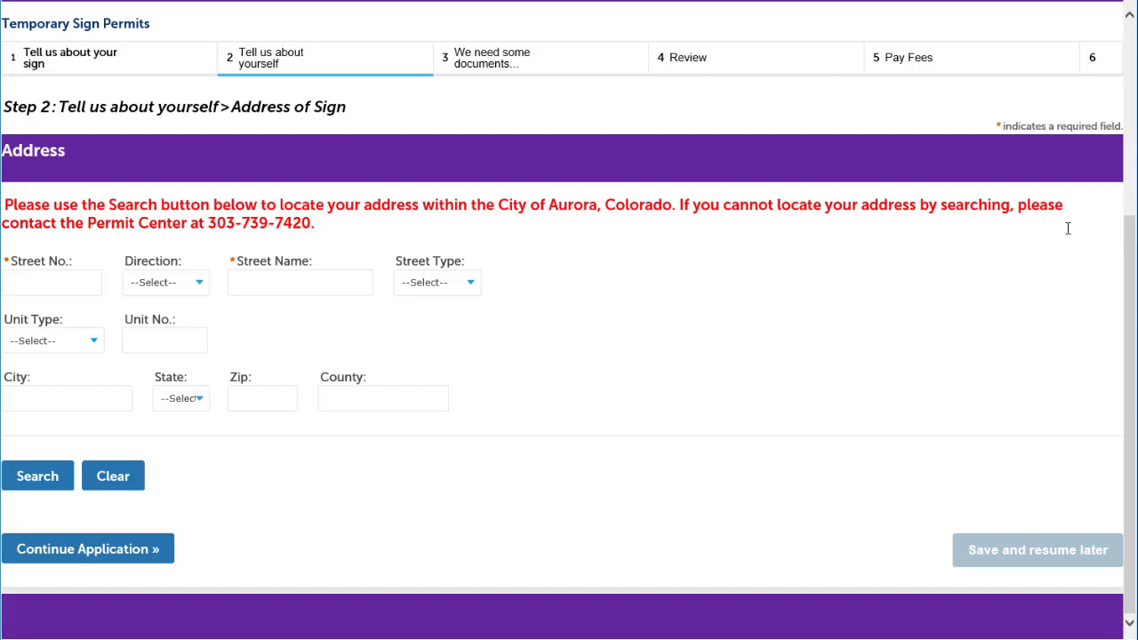
left_click(311, 284)
type("Chambers")
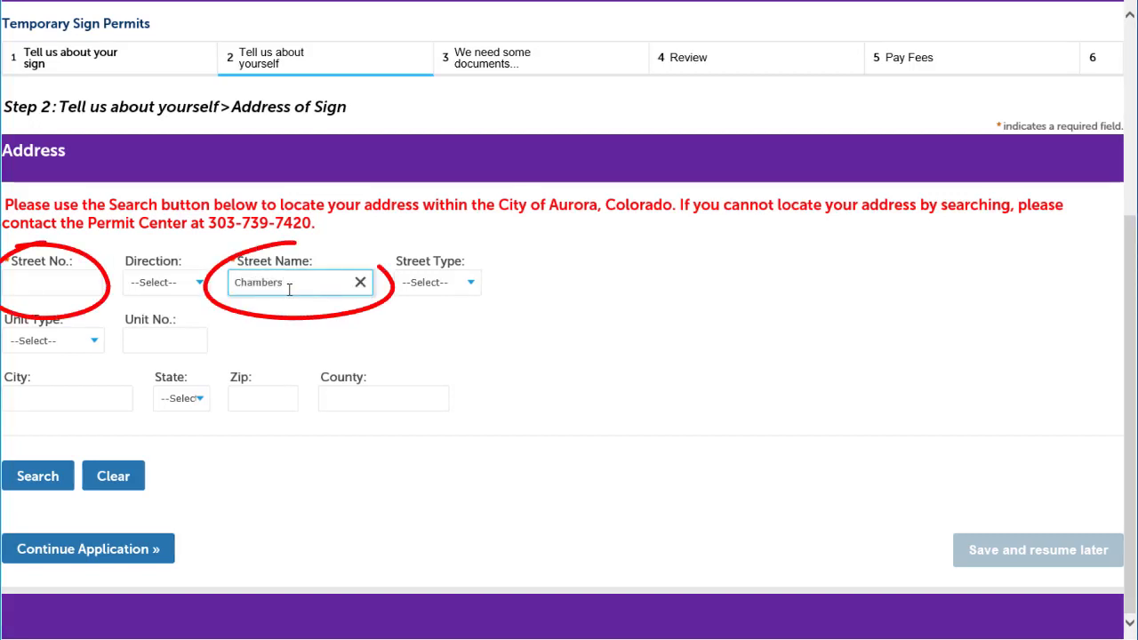
left_click(36, 476)
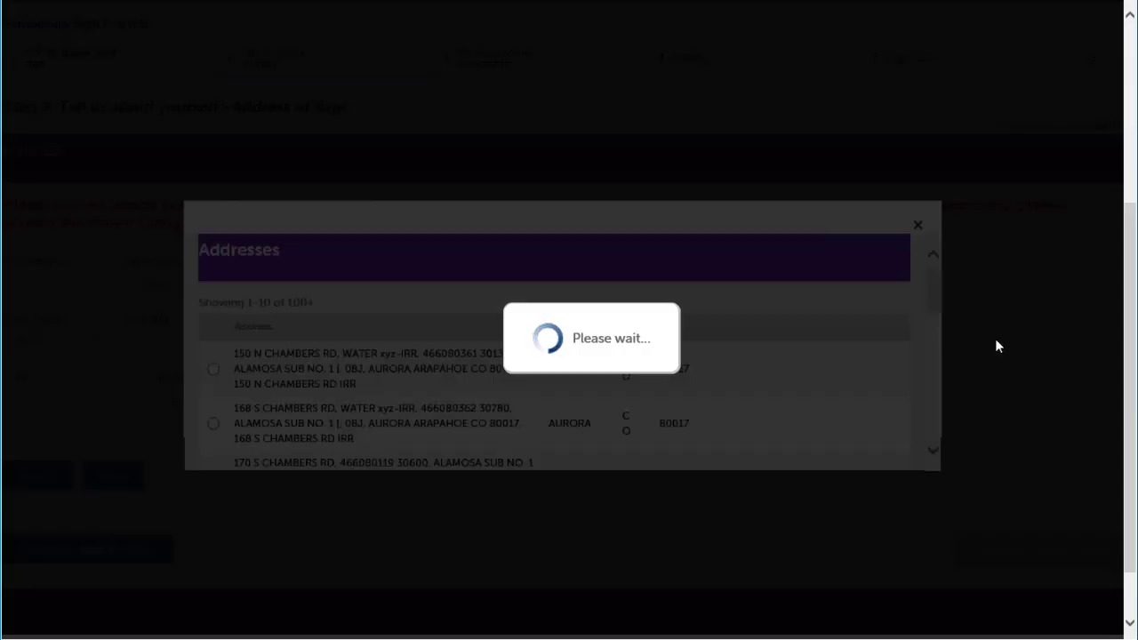
Select a Chambers Rd address in Aurora from results page 2 and continue
left_click_drag(931, 271, 938, 463)
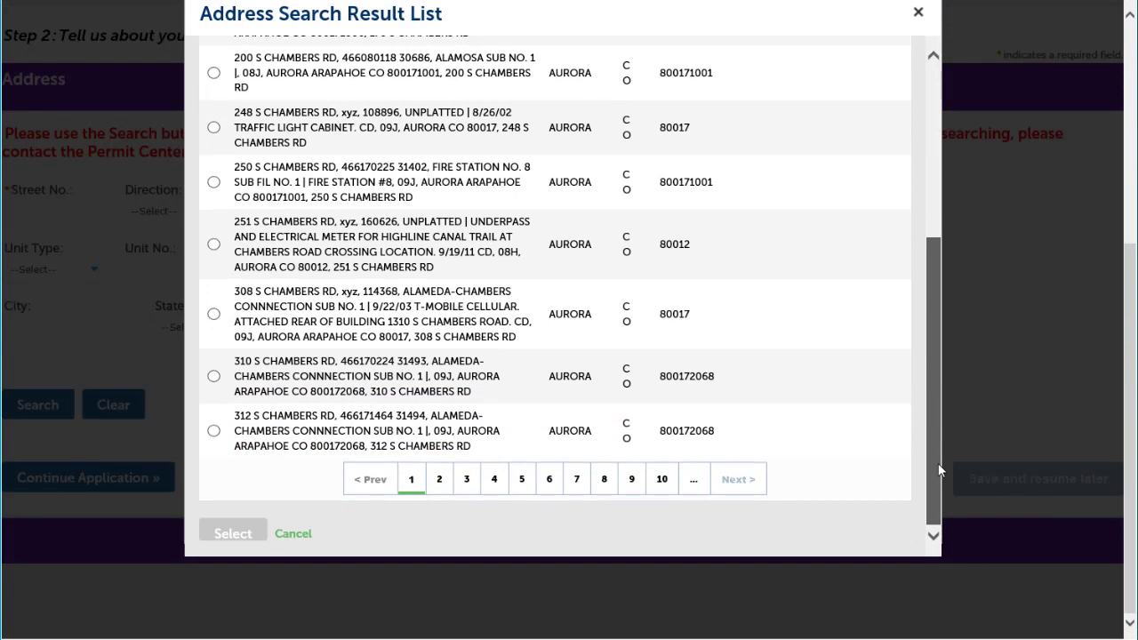
left_click(439, 479)
scroll(853, 347, "down", 5)
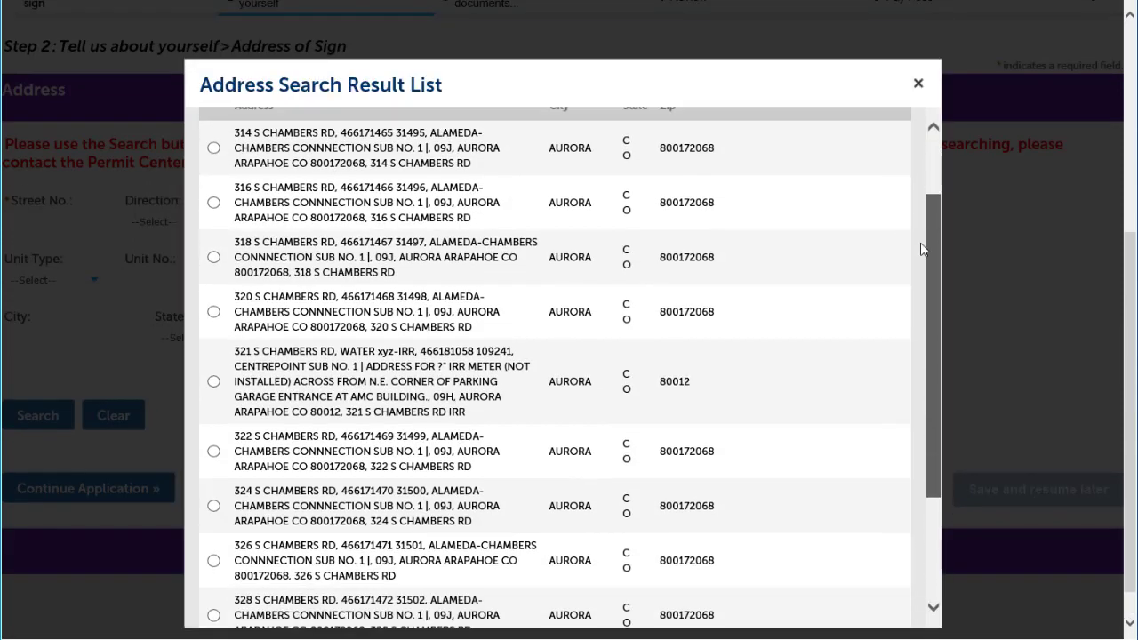
left_click(214, 447)
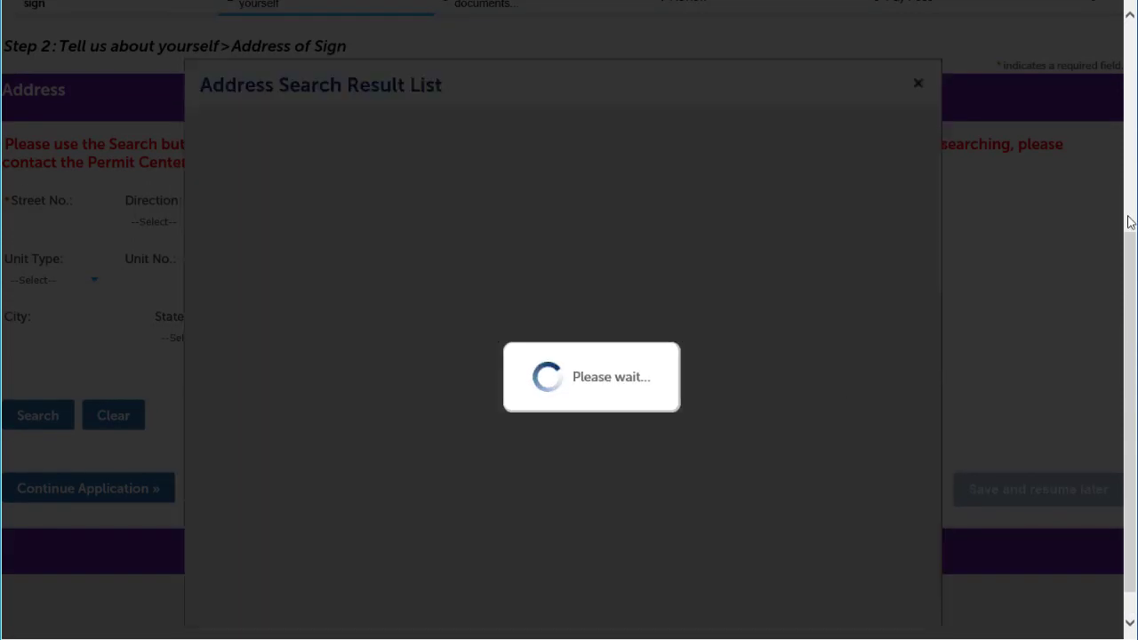
scroll(883, 313, "down", 2)
scroll(883, 313, "down", 5)
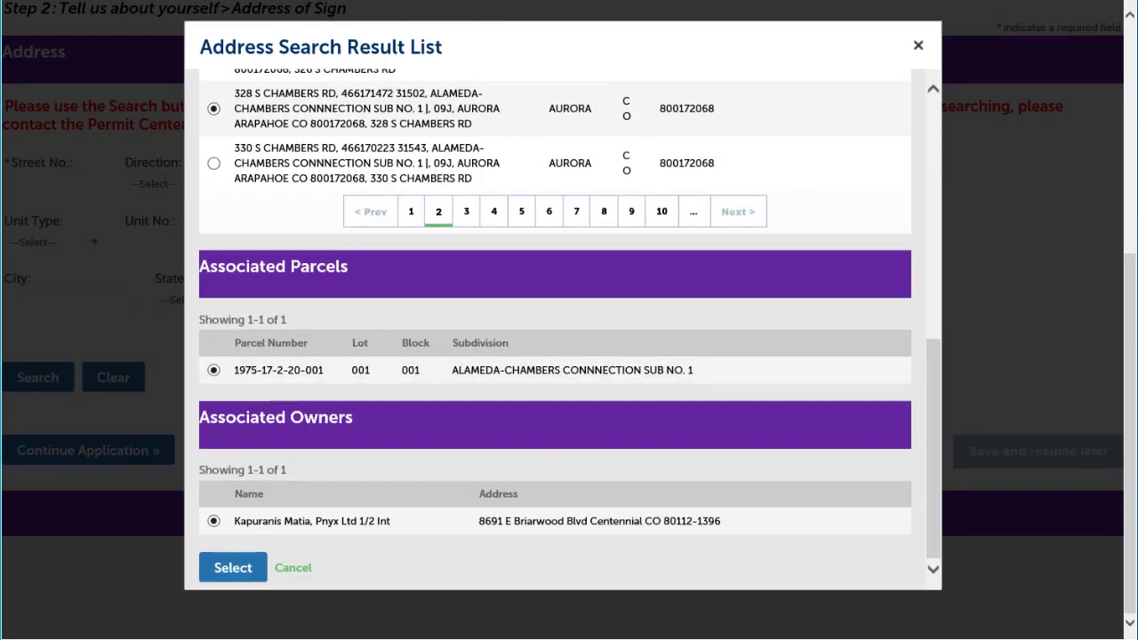
left_click(231, 569)
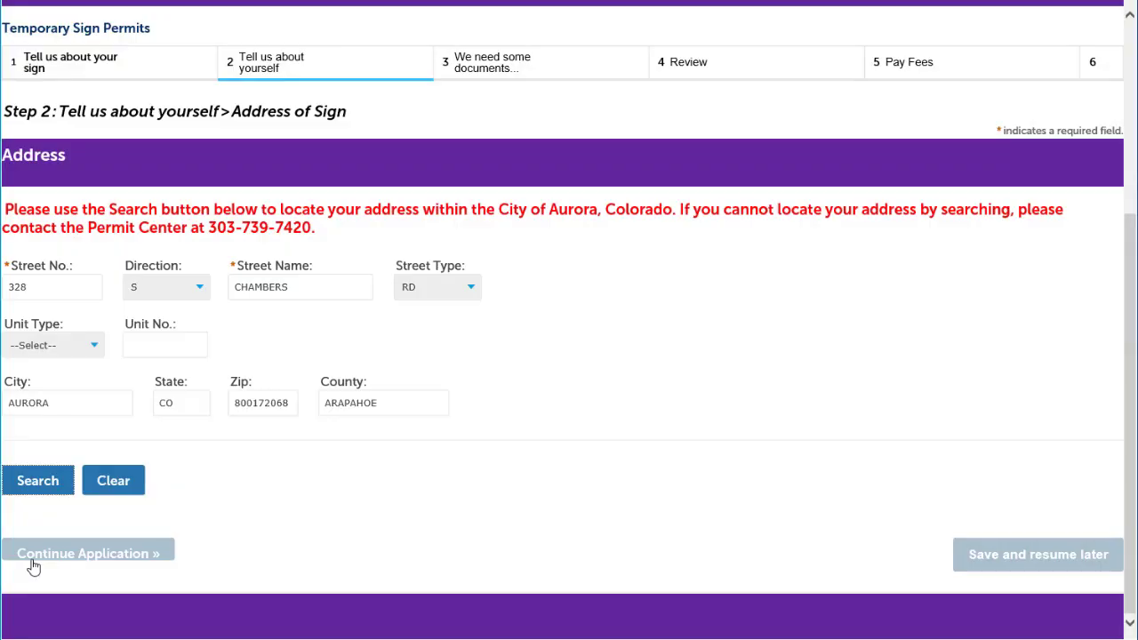
left_click(34, 560)
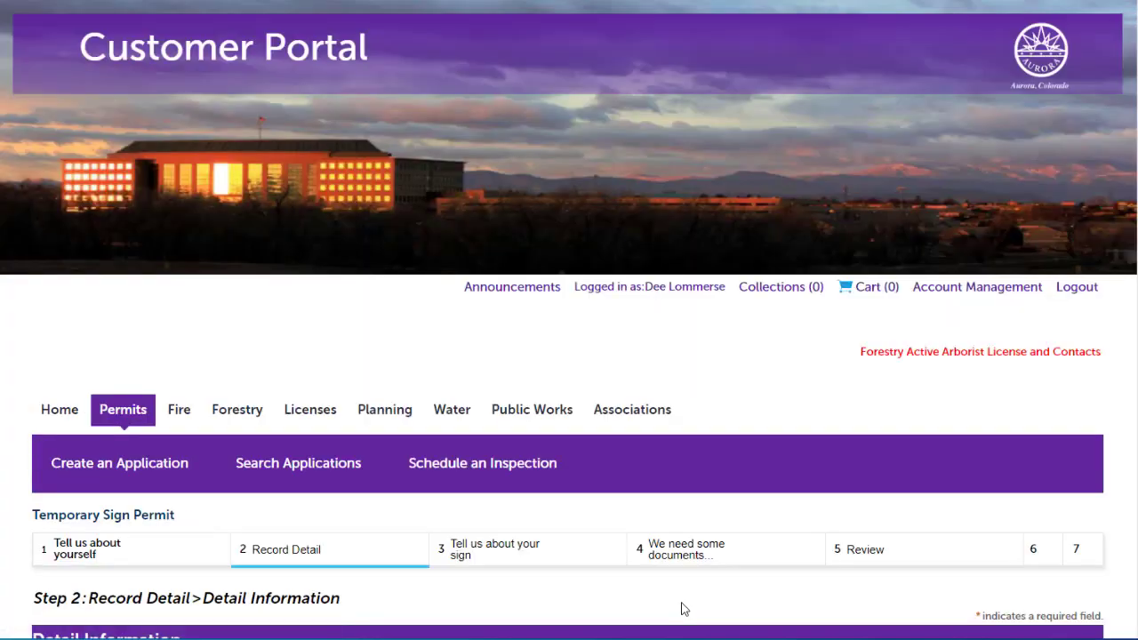
Enter 'Description' as the work/event description and continue to the sign details
scroll(681, 609, "down", 3)
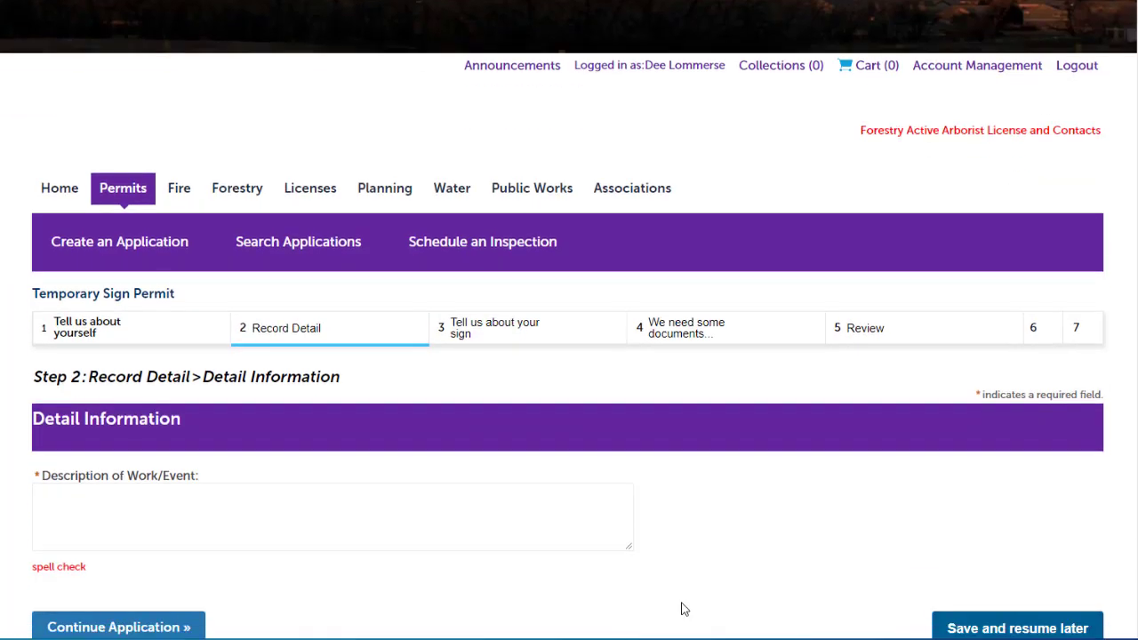
left_click(79, 416)
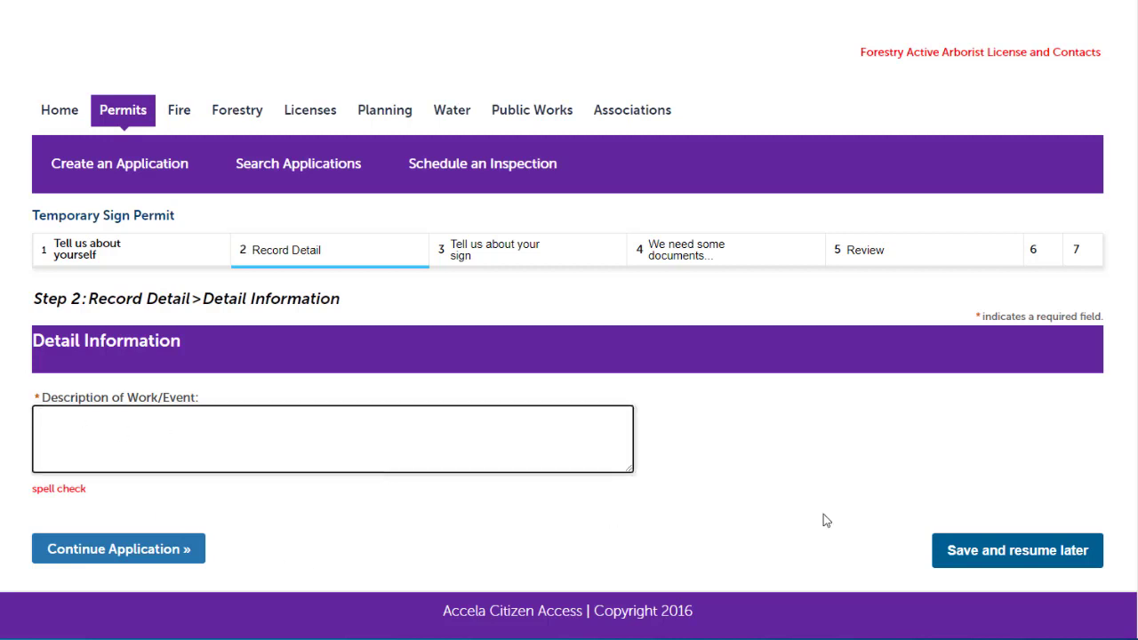
type("Description")
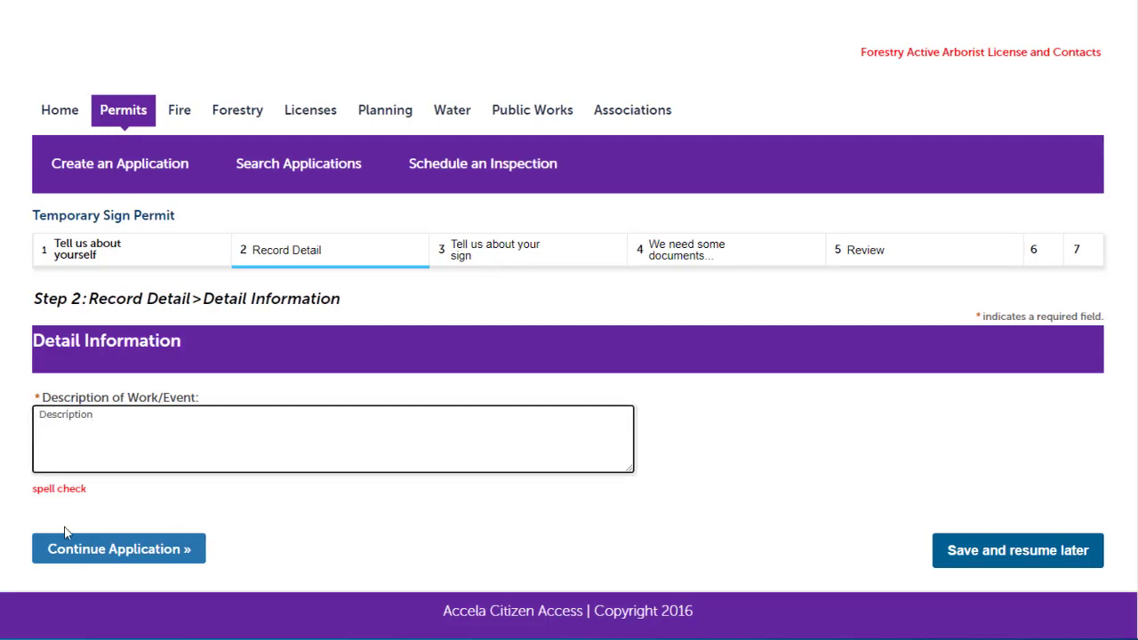
left_click(76, 546)
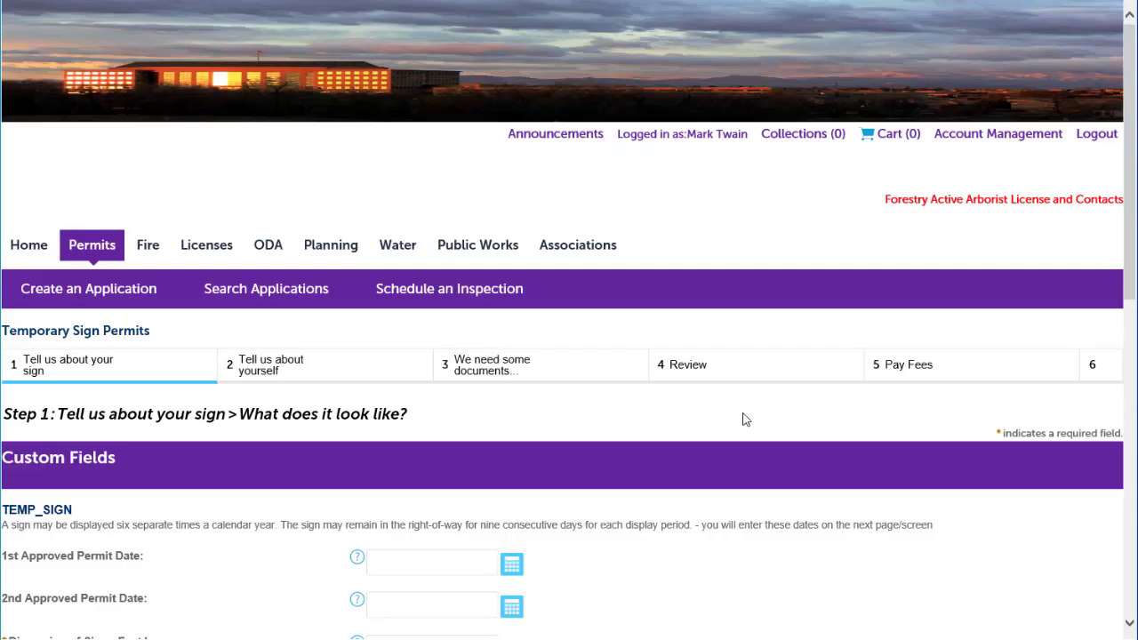
scroll(745, 419, "down", 4)
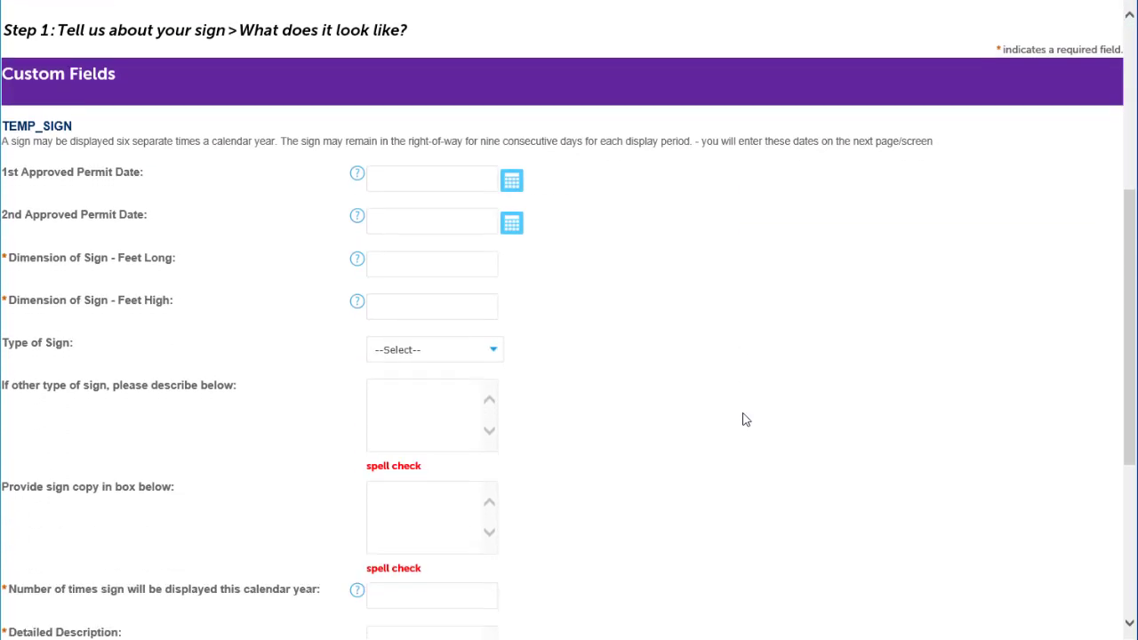
Describe a 3 ft by 2 ft Banner reading 'Join us for our Jamboree', displayed 2 times
left_click(408, 268)
type("3")
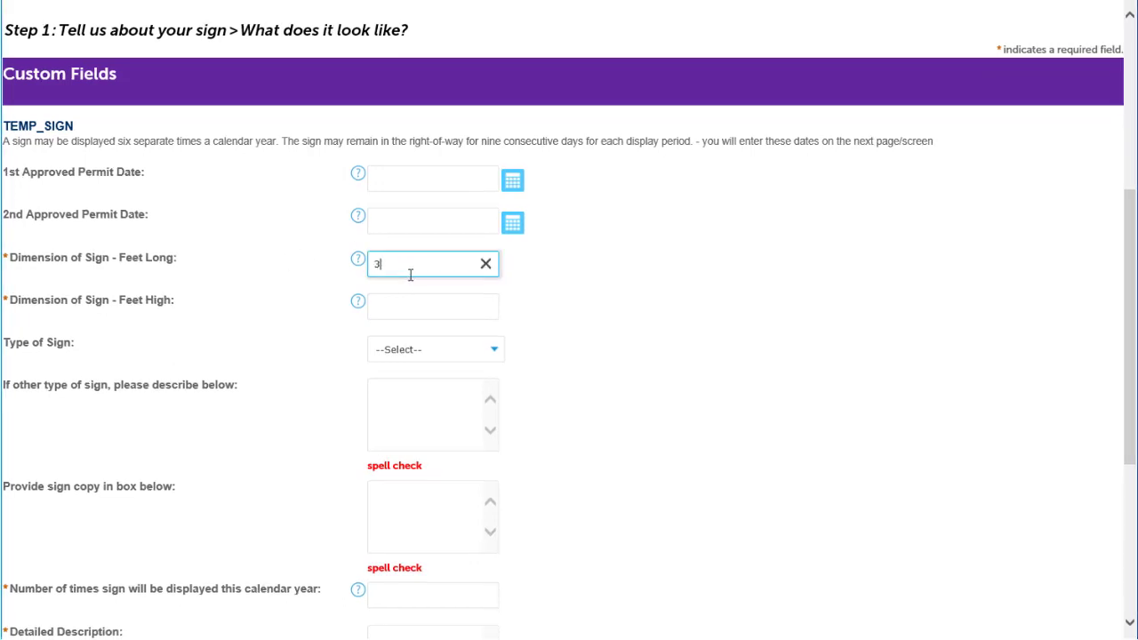
left_click(394, 313)
type("2")
left_click(404, 351)
left_click(405, 359)
scroll(409, 386, "down", 1)
left_click(397, 399)
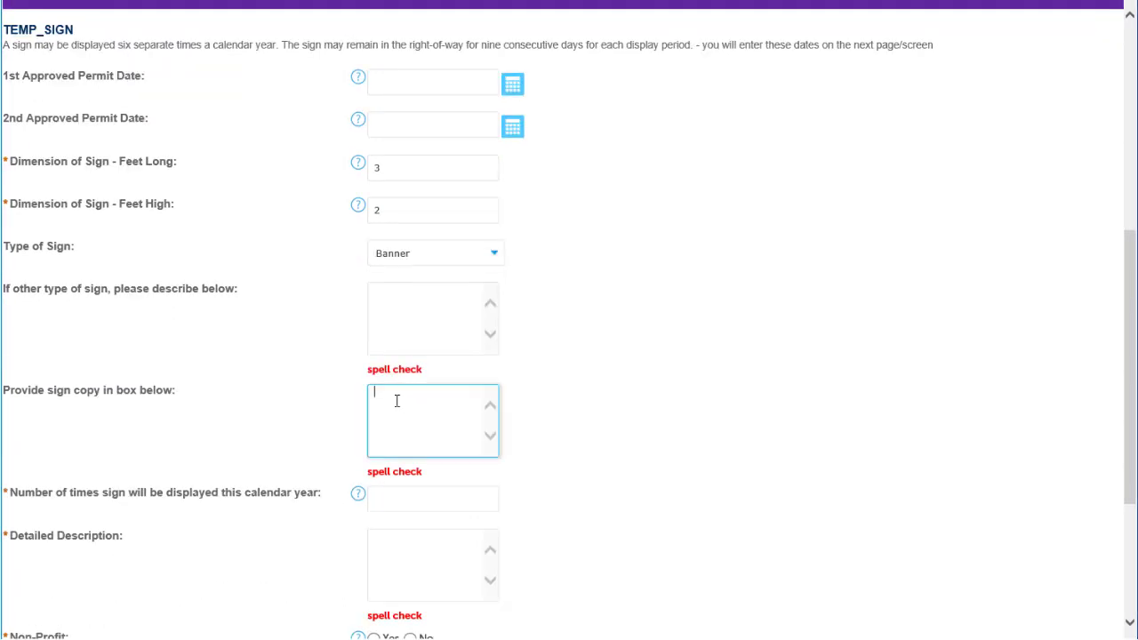
type("Join us for our Jamboree!")
scroll(412, 405, "down", 1)
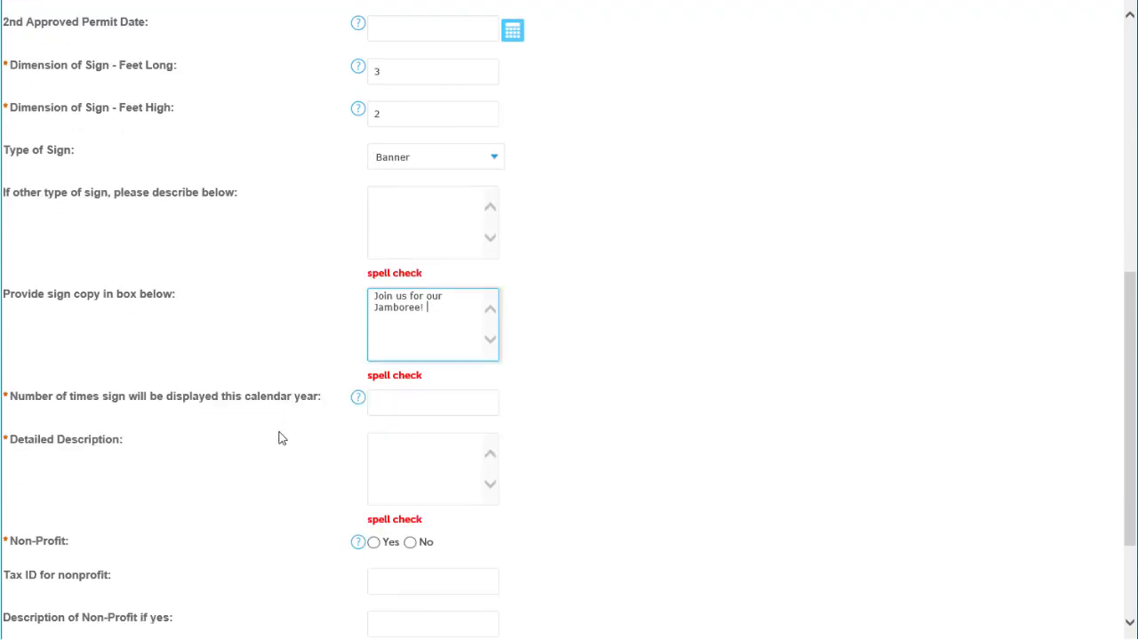
left_click(399, 403)
type("2")
Add the detailed event description, mark non-profit Yes with its tax ID, described as 'Church'
left_click(384, 441)
type("Detailed description o")
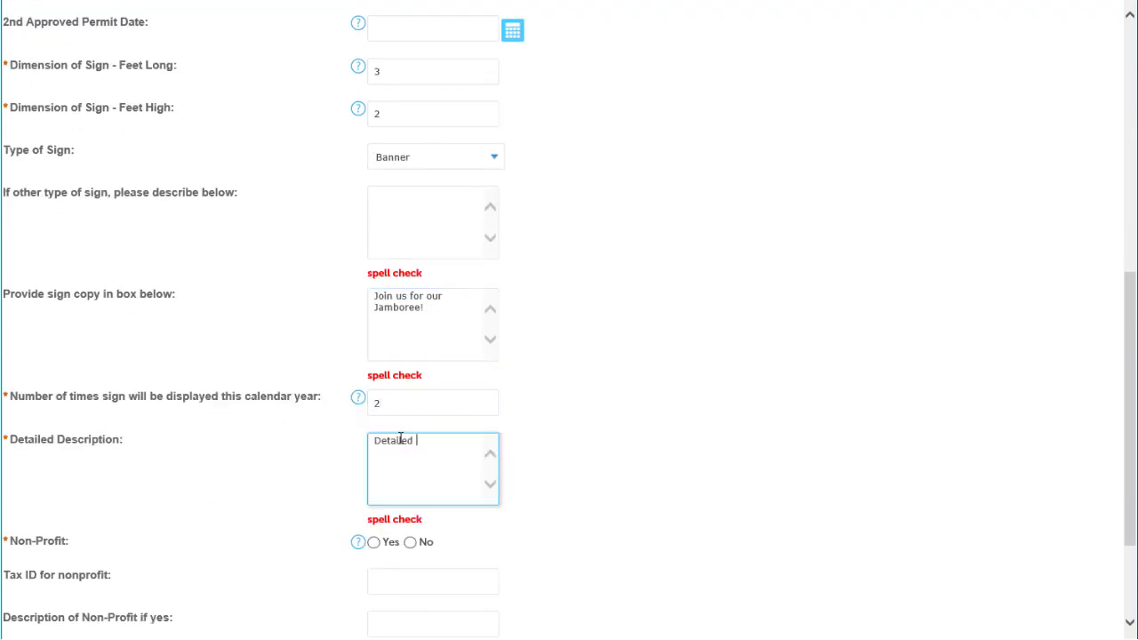
type("f event")
scroll(574, 453, "down", 2)
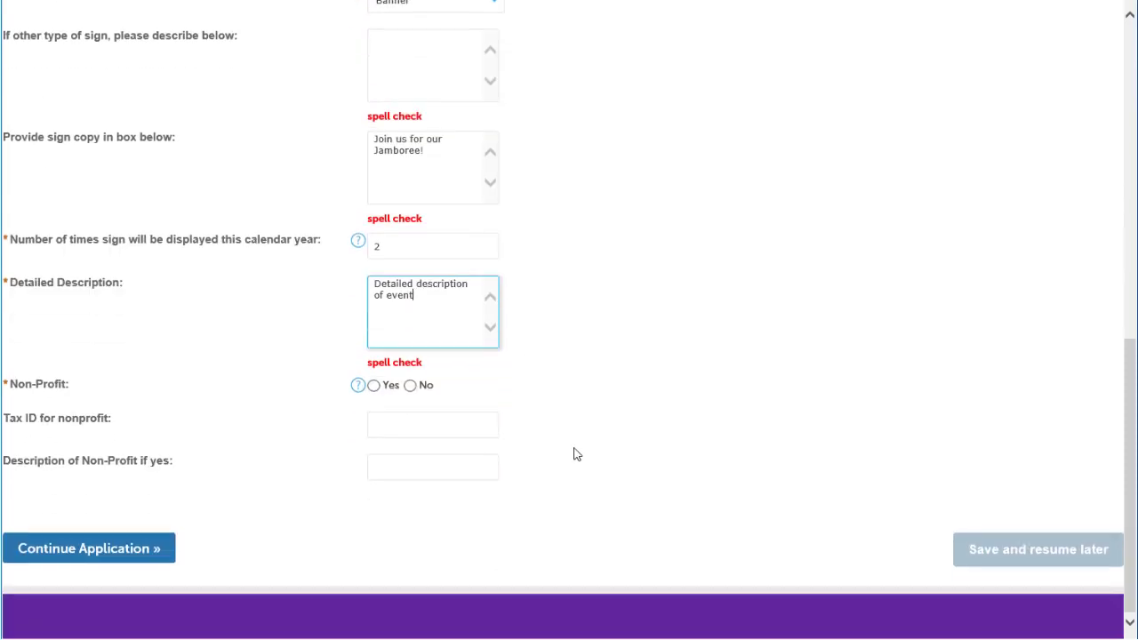
left_click(374, 383)
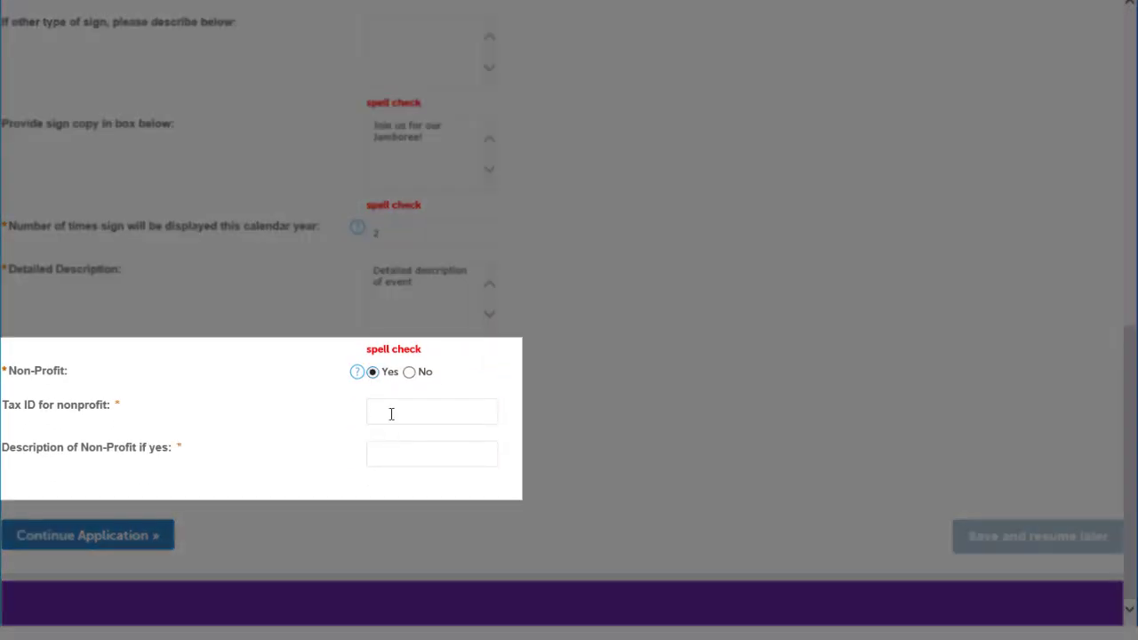
left_click(391, 414)
type("NP")
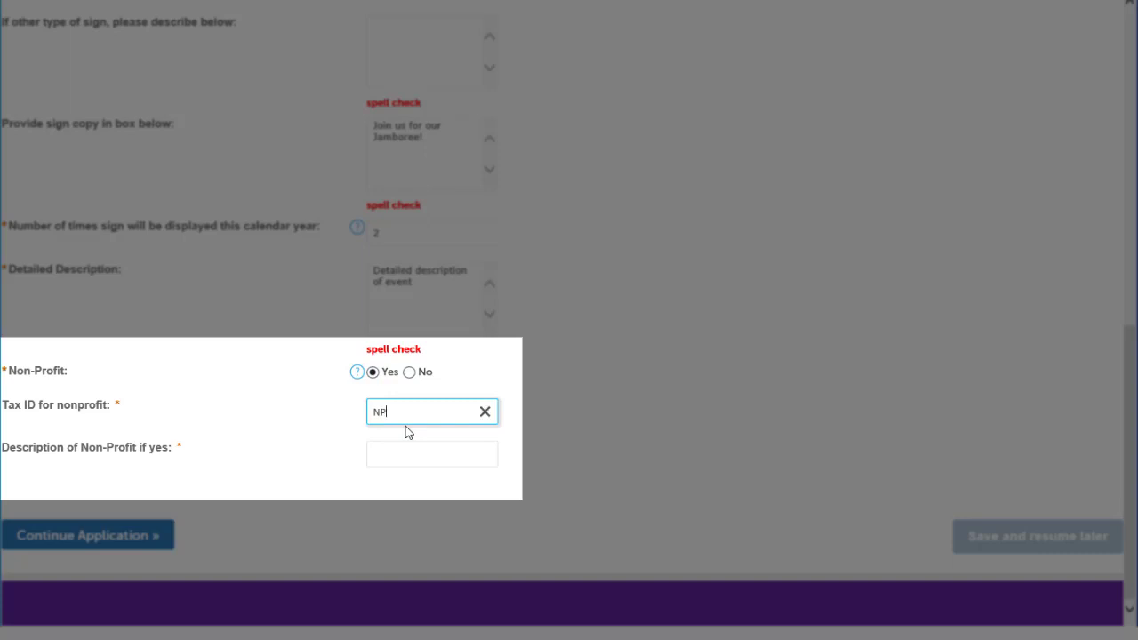
type("-112")
left_click(416, 457)
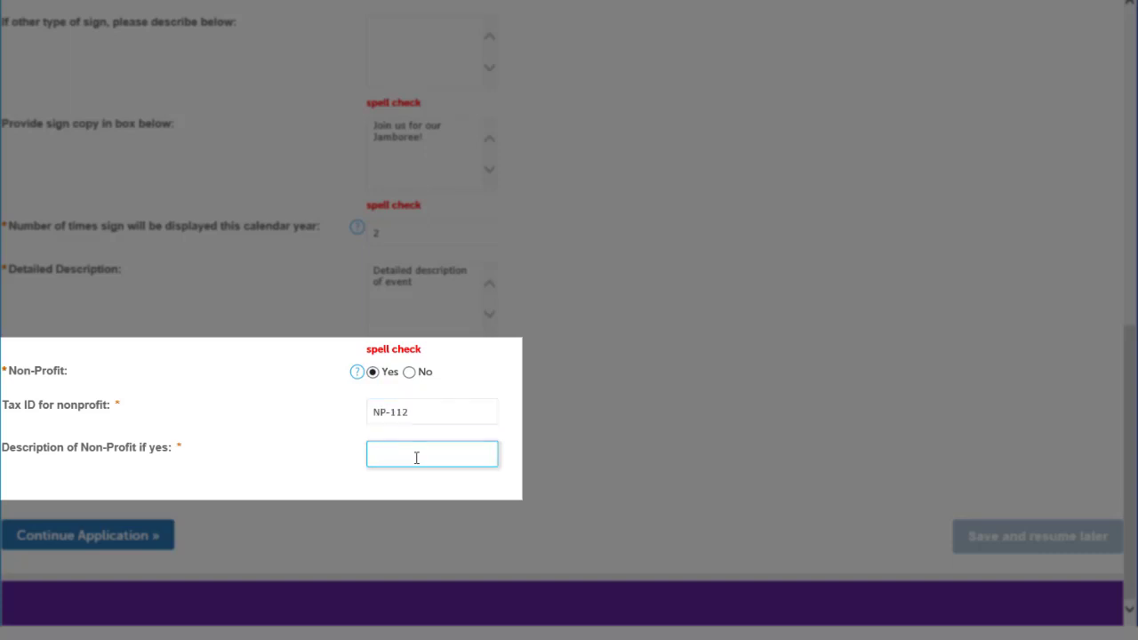
type("Church")
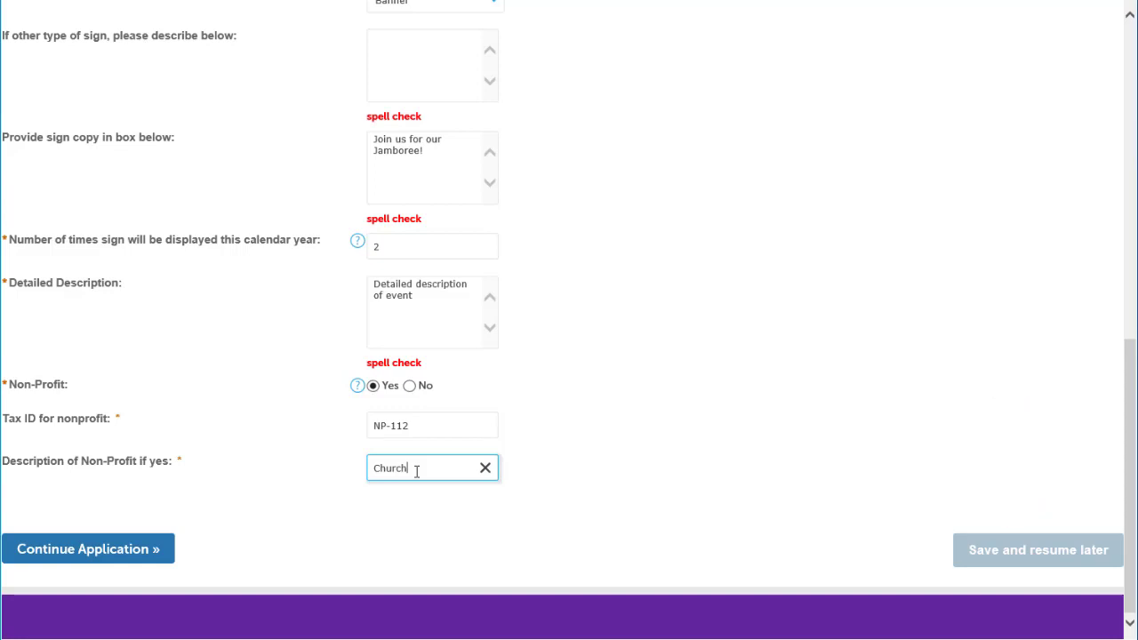
Continue to the event dates list and add 3 rows
left_click(56, 558)
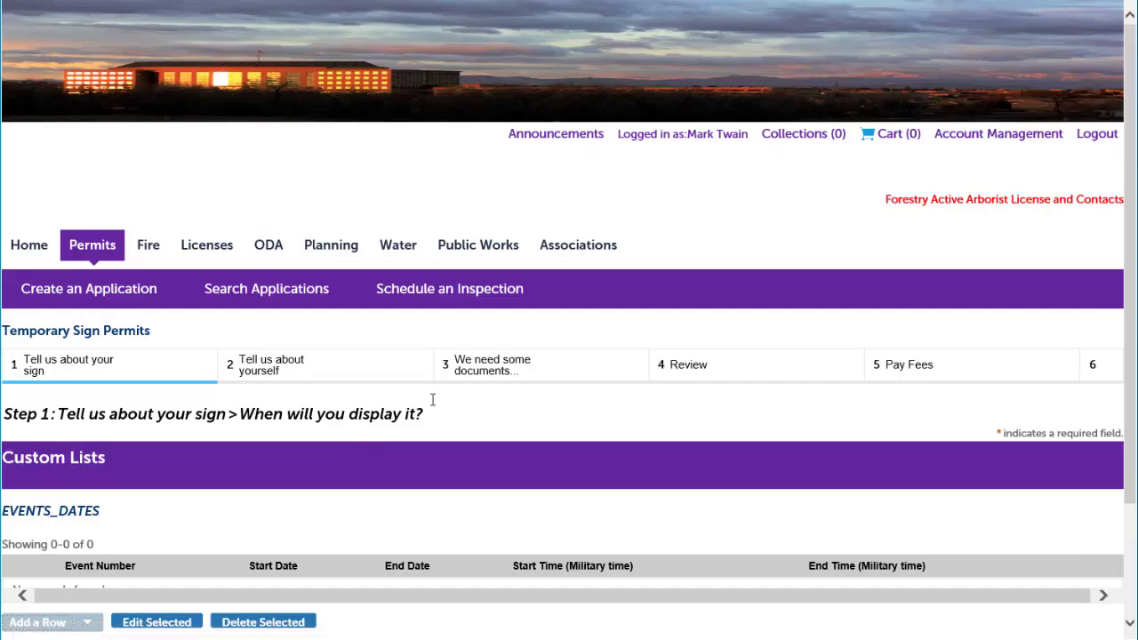
scroll(737, 287, "down", 2)
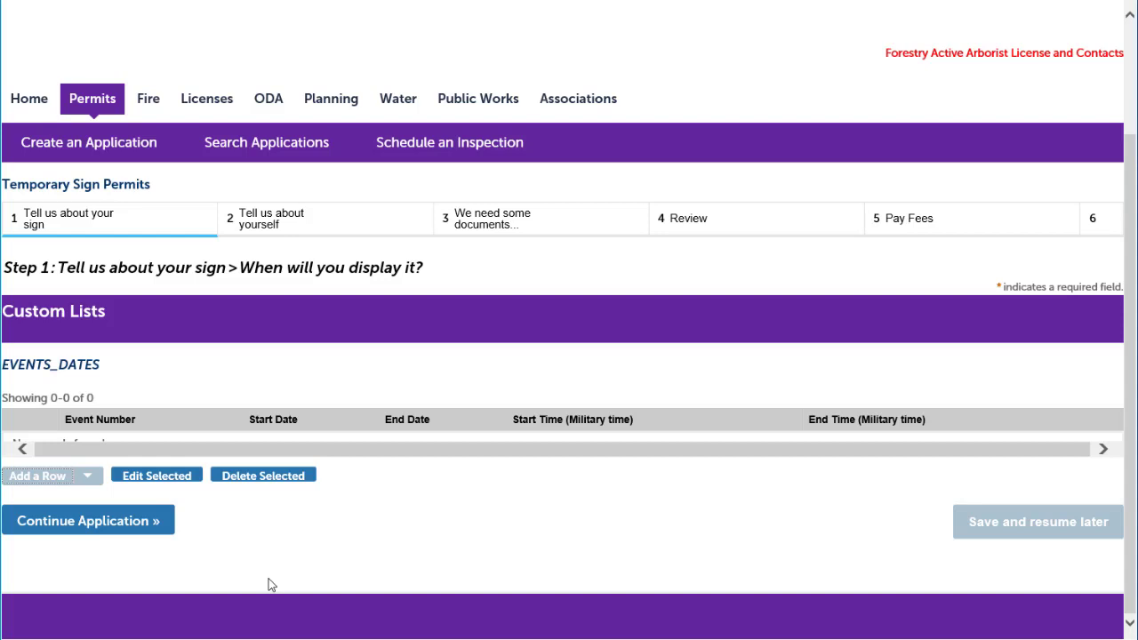
left_click(86, 477)
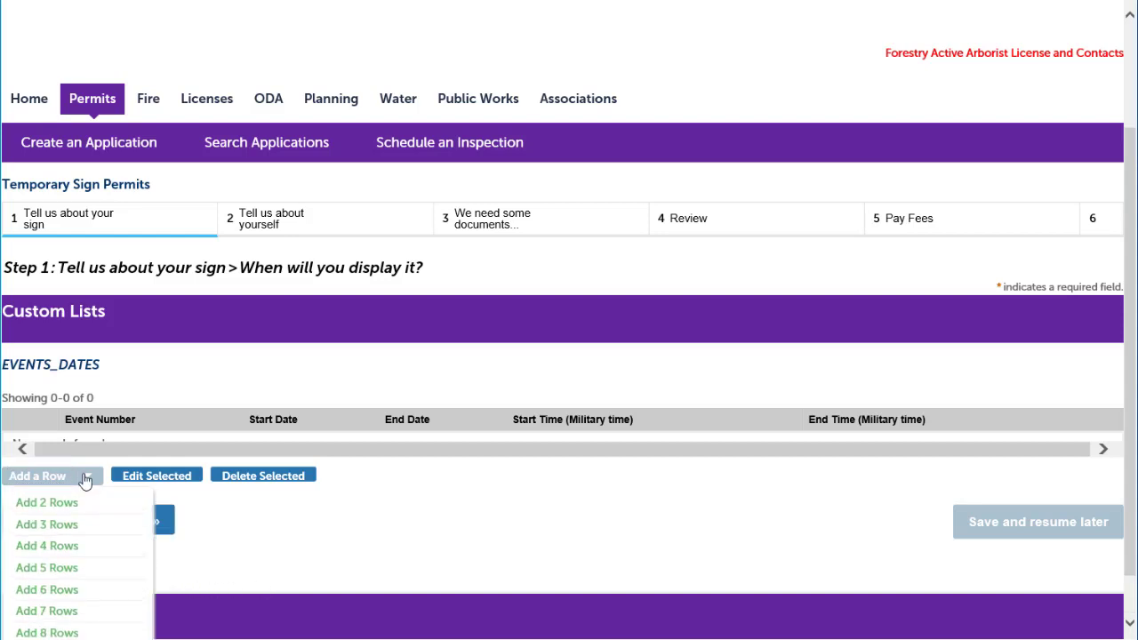
left_click(75, 531)
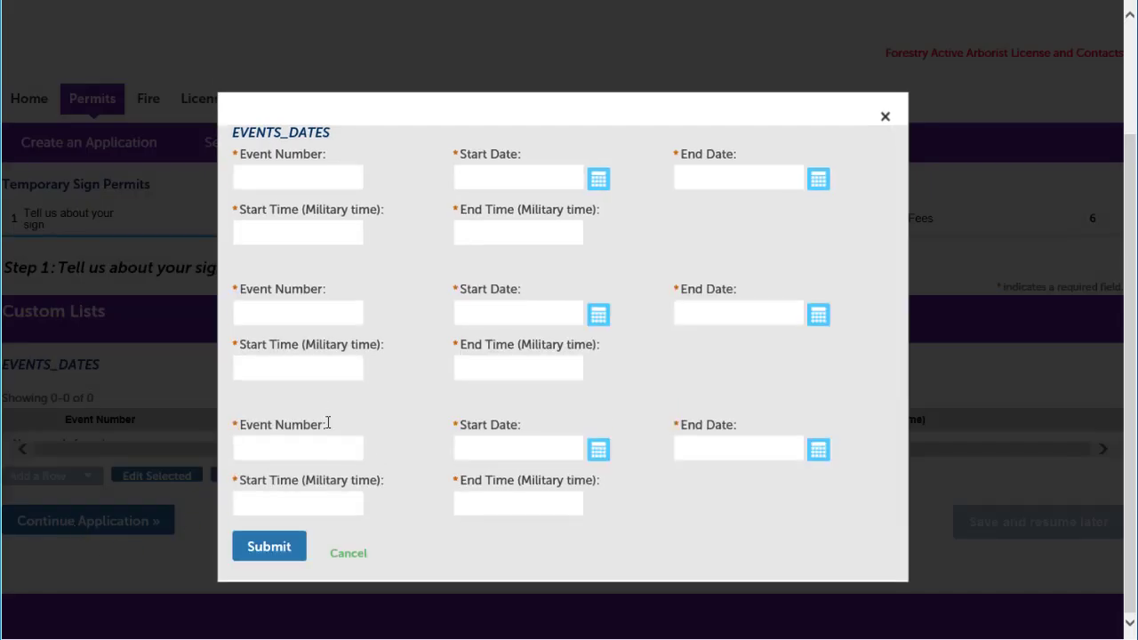
Fill the first row: event 1 on May 21, 2021 from 10:00 to 20:00
left_click(323, 177)
type("1")
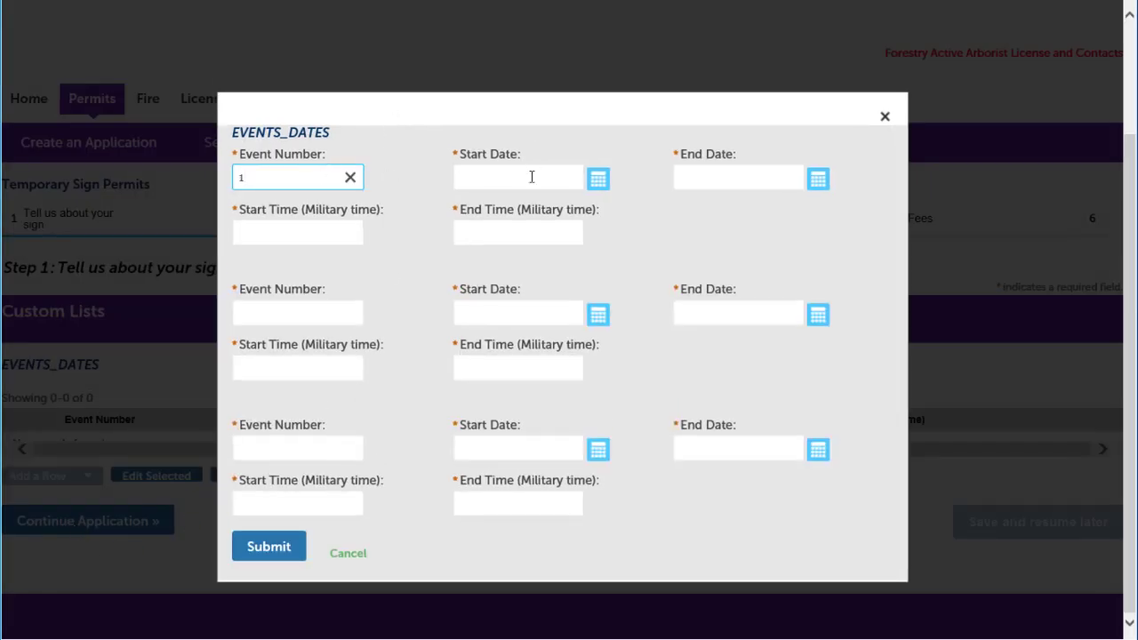
left_click(598, 179)
left_click(570, 282)
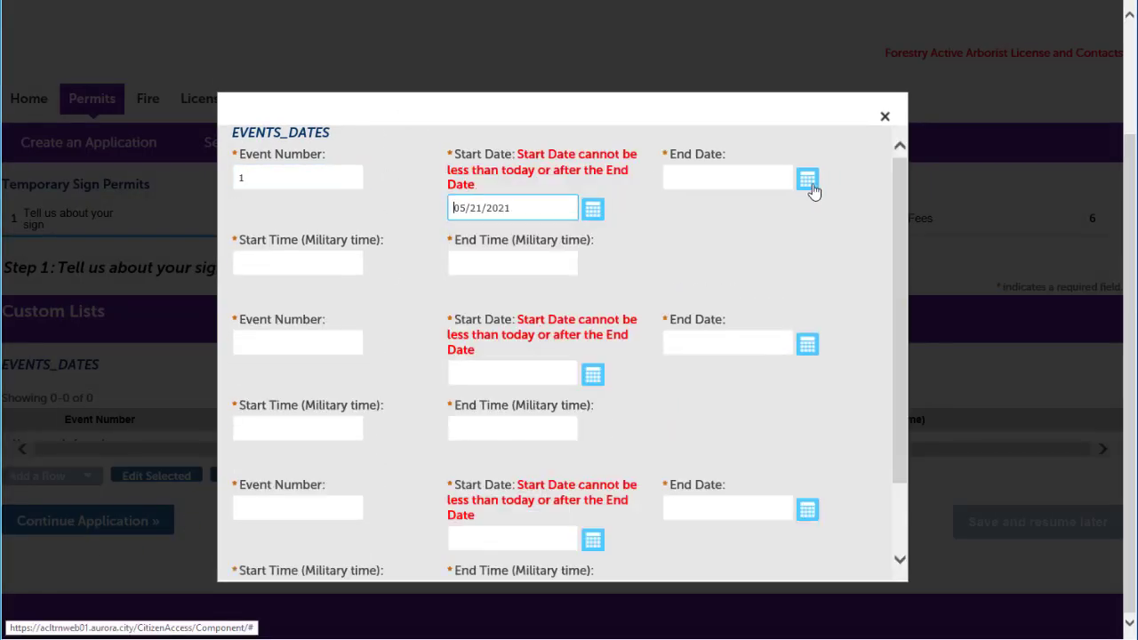
left_click(808, 181)
left_click(779, 281)
left_click(333, 266)
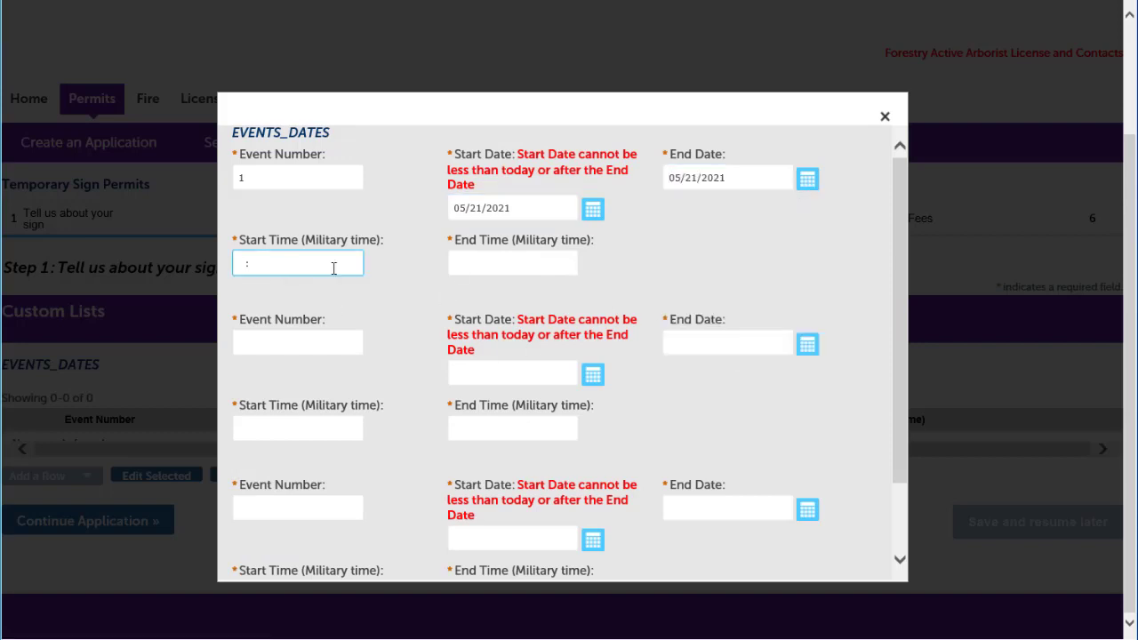
type("10:00")
key("Tab")
type("2000")
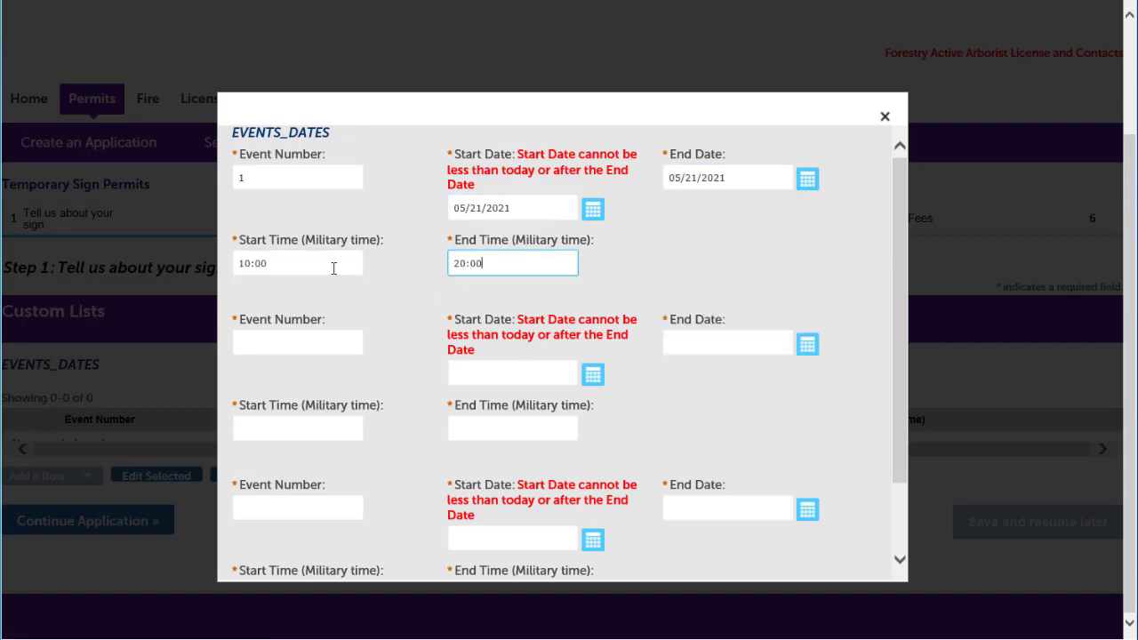
key("Tab")
Start the second row for event 1 and save the three event date rows
type("1")
key("Tab")
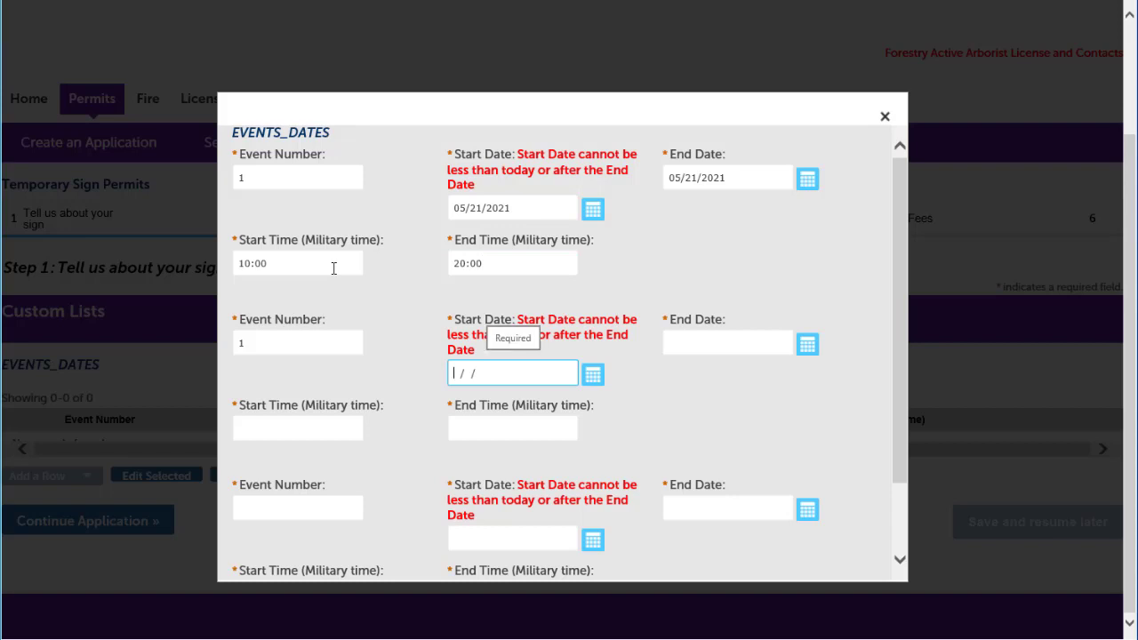
type("05/23/2021")
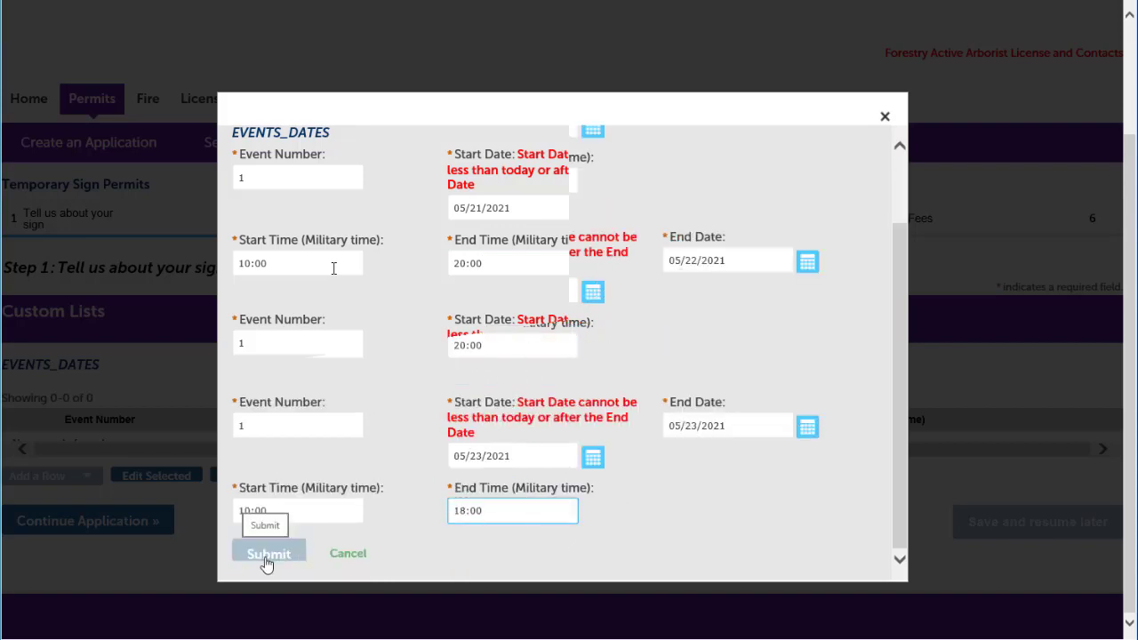
left_click(270, 554)
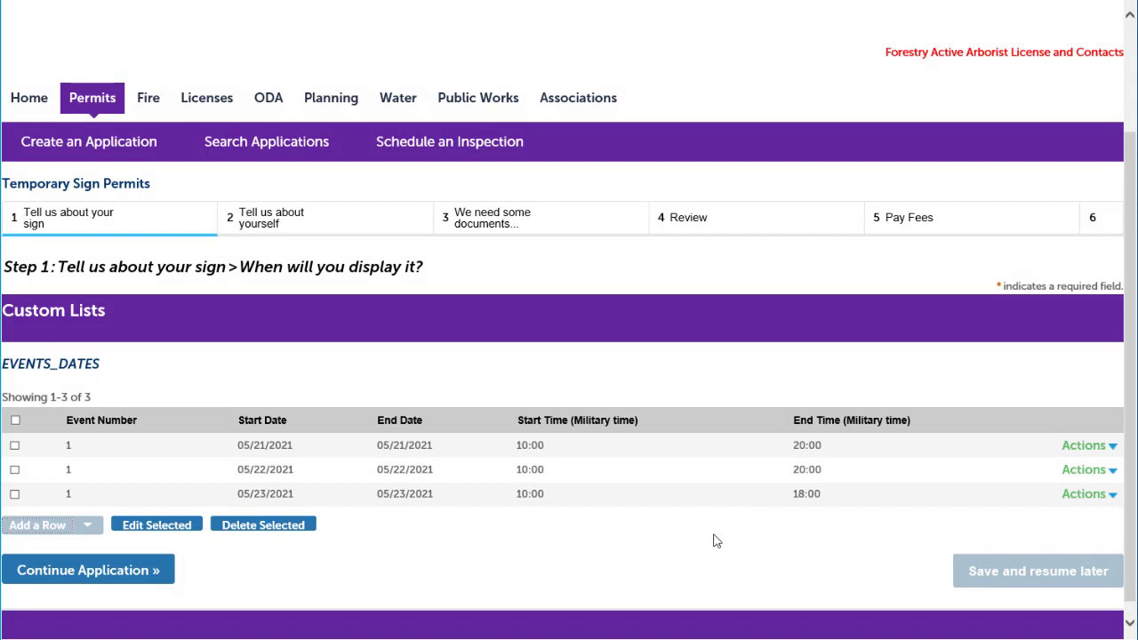
scroll(716, 541, "down", 1)
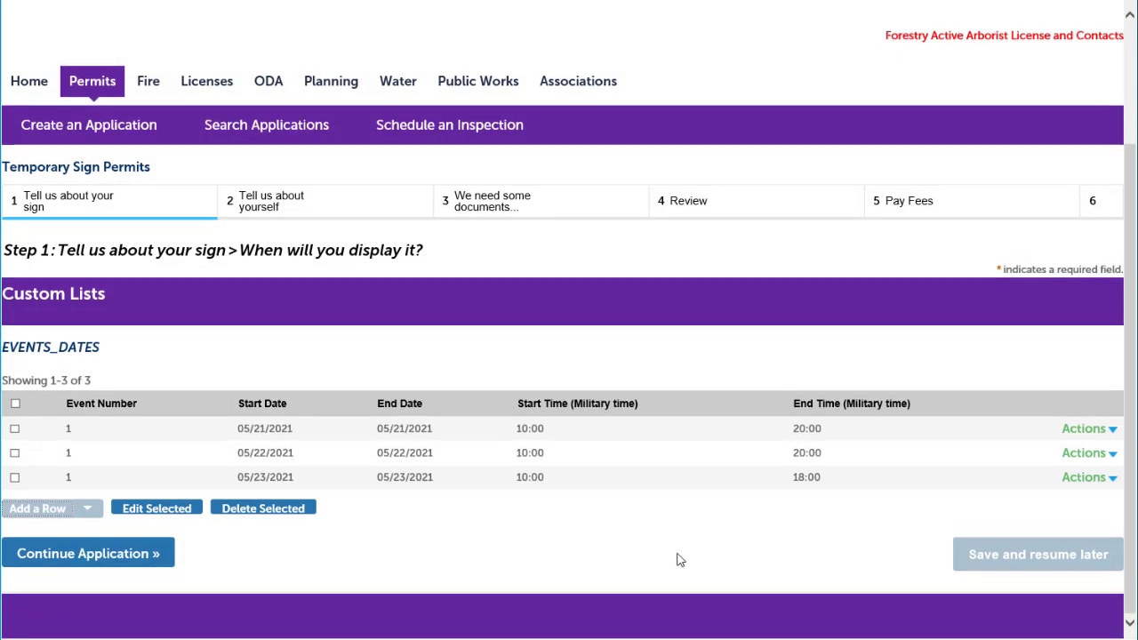
Continue to the documents page and upload map.pdf for the Location of Sign requirement
left_click(104, 558)
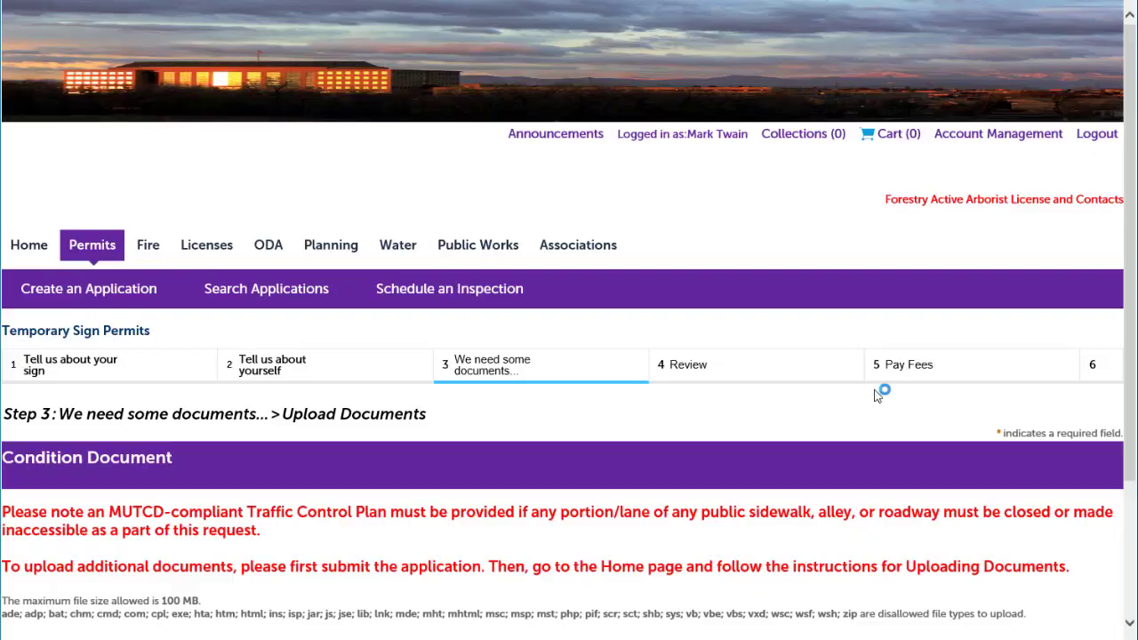
scroll(879, 393, "down", 2)
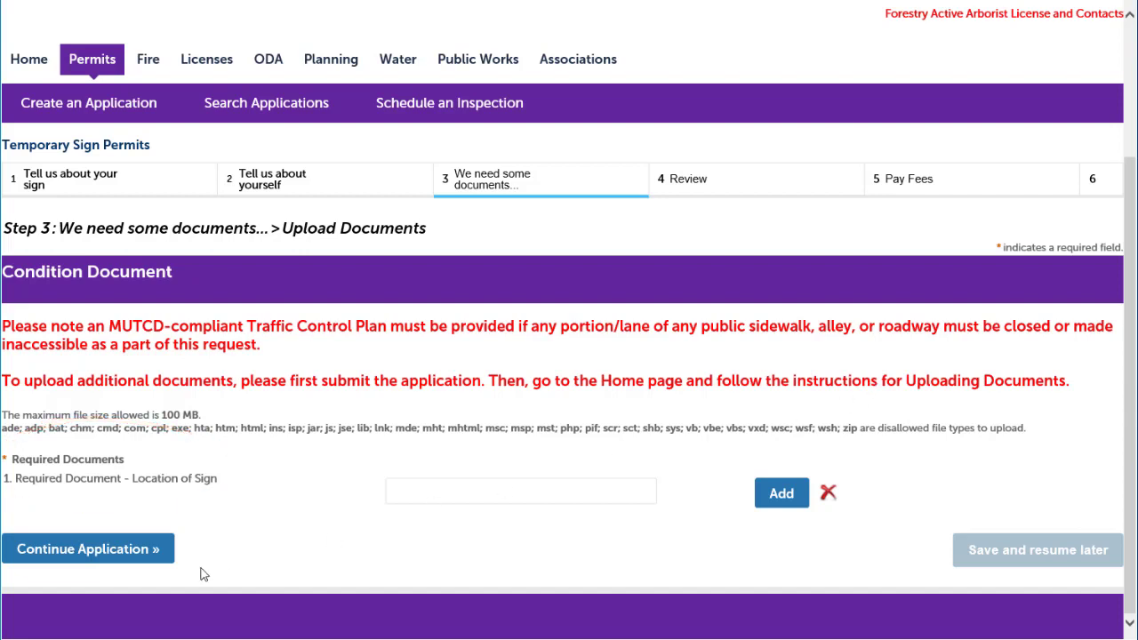
left_click(779, 496)
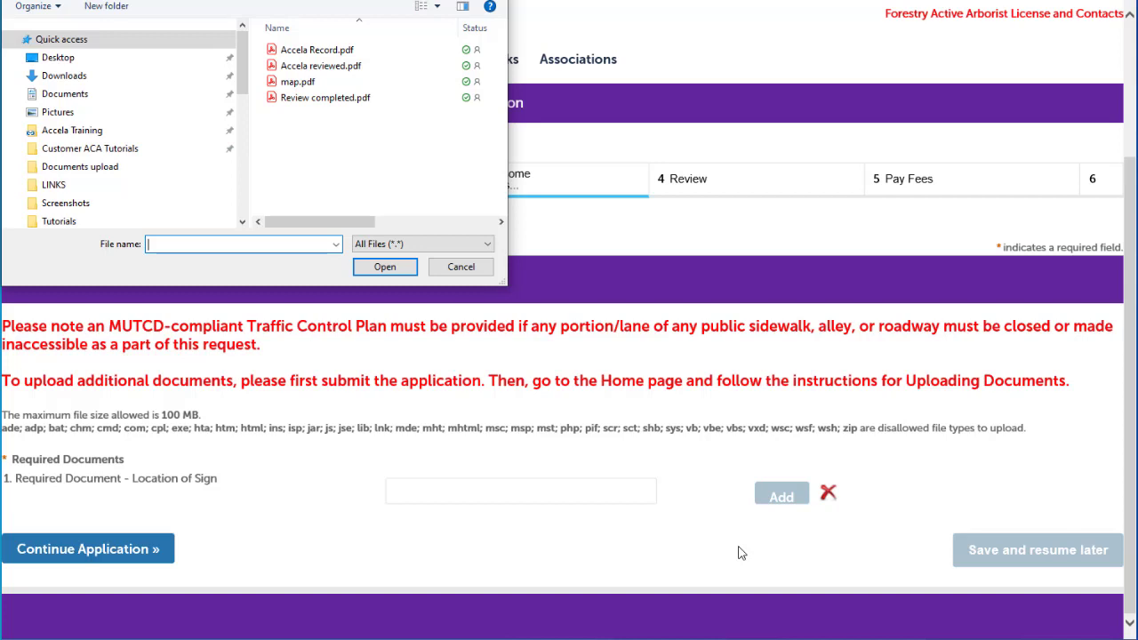
left_click(336, 85)
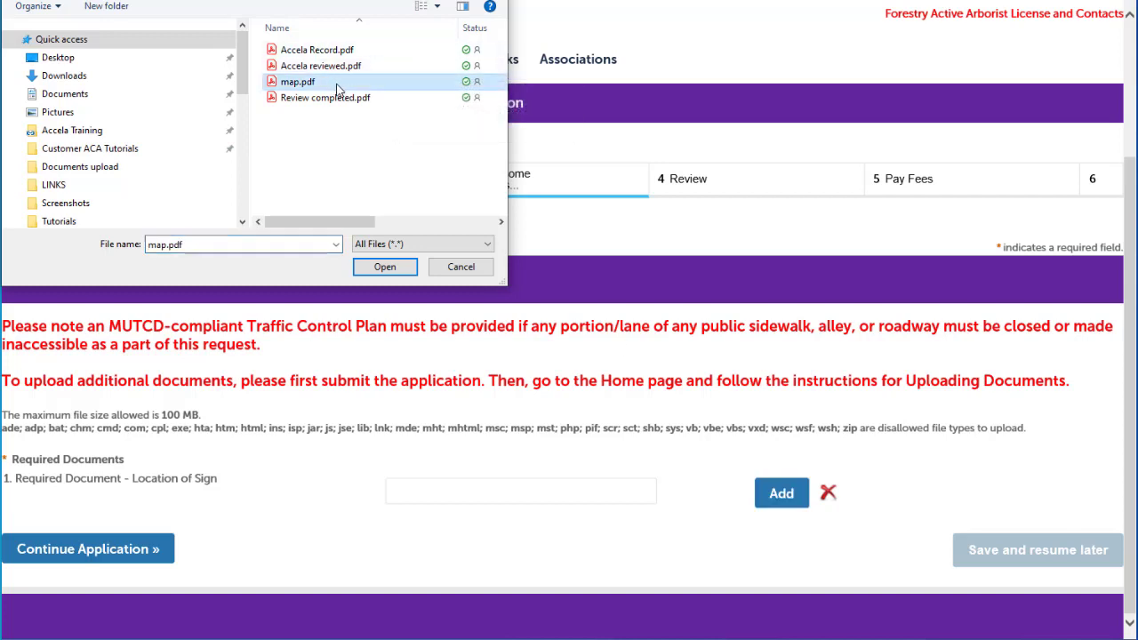
left_click(384, 267)
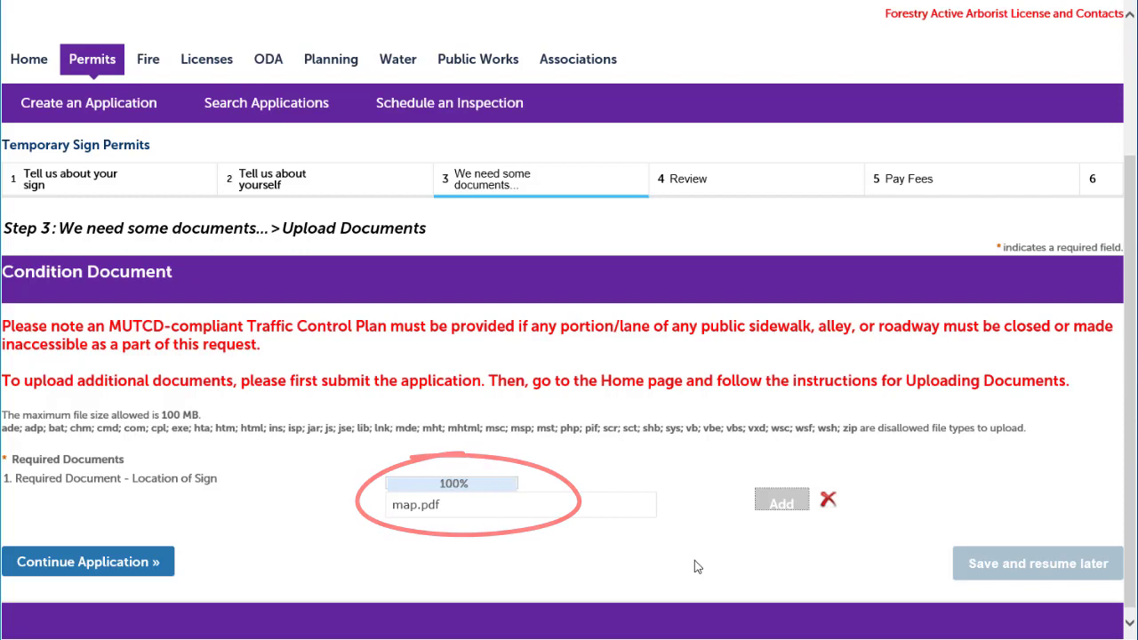
scroll(690, 569, "down", 1)
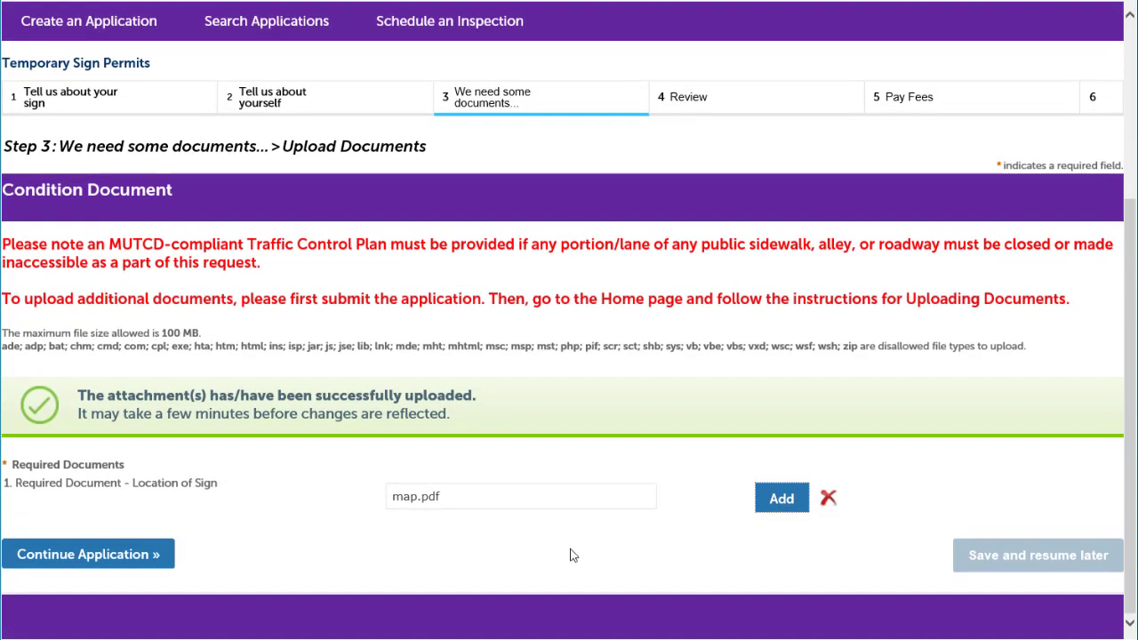
Accept the certification statement and submit the Temporary Sign Permit application
left_click(89, 555)
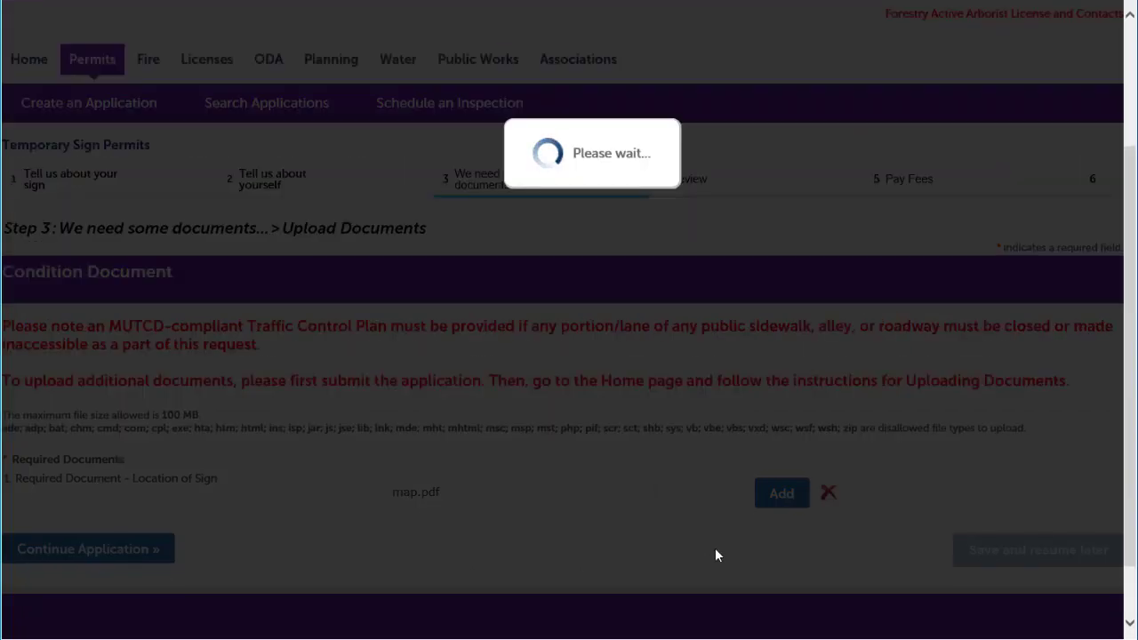
scroll(798, 454, "down", 6)
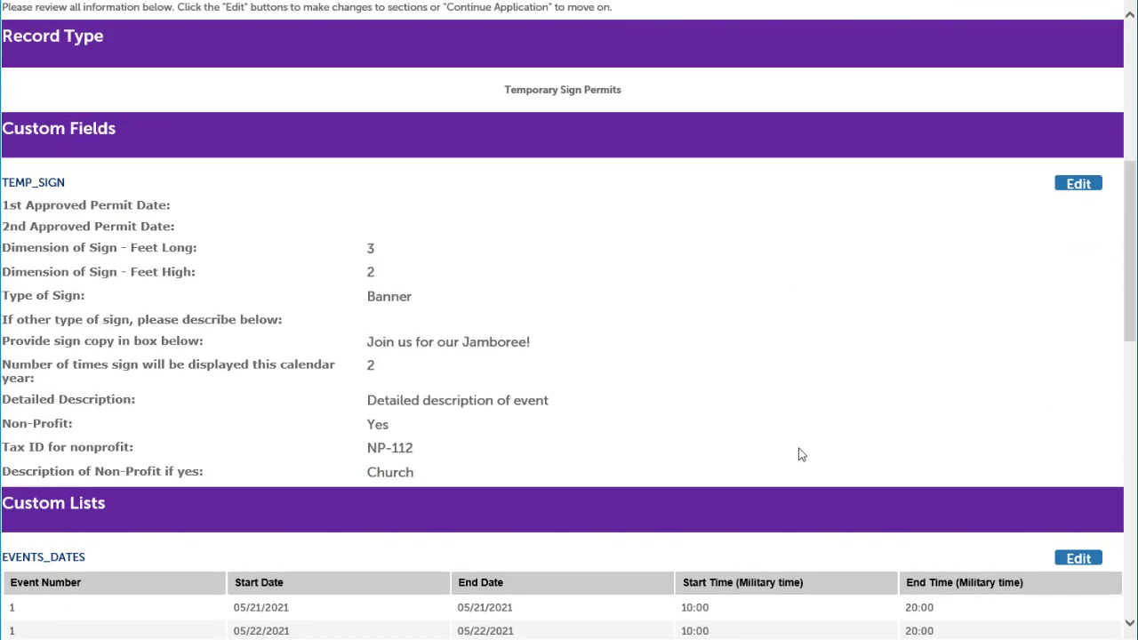
scroll(798, 455, "down", 4)
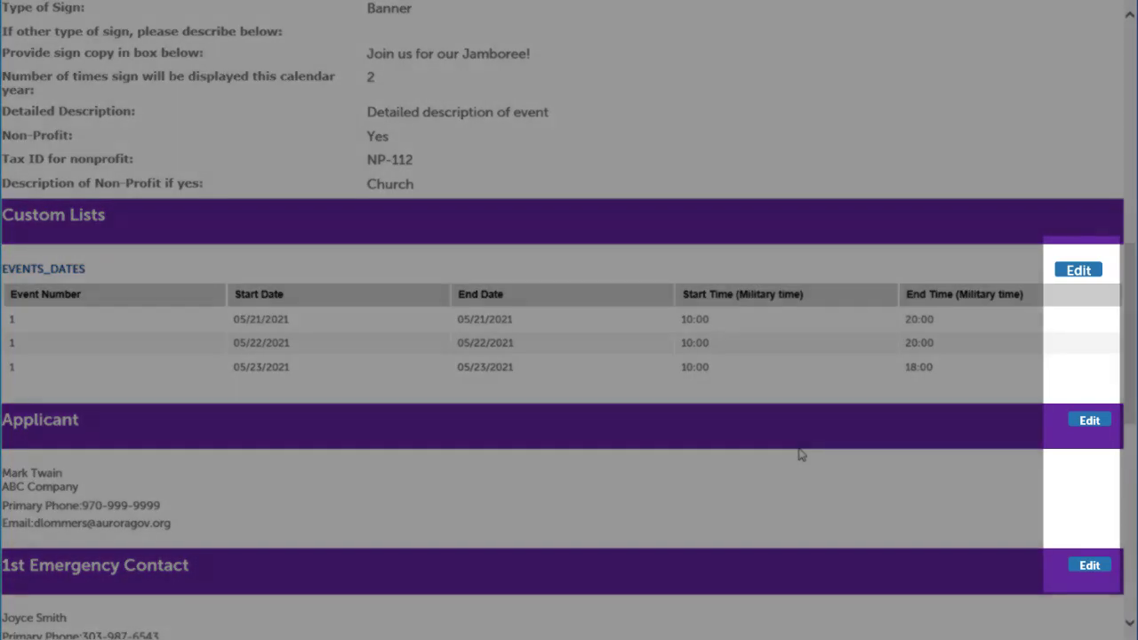
scroll(798, 454, "down", 8)
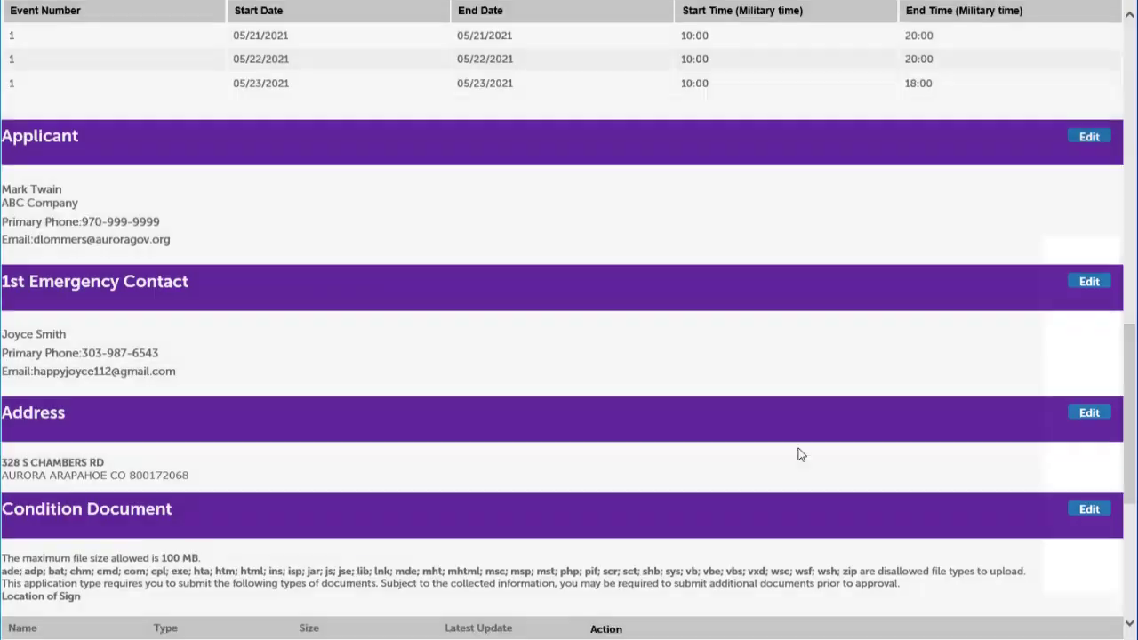
scroll(798, 447, "down", 2)
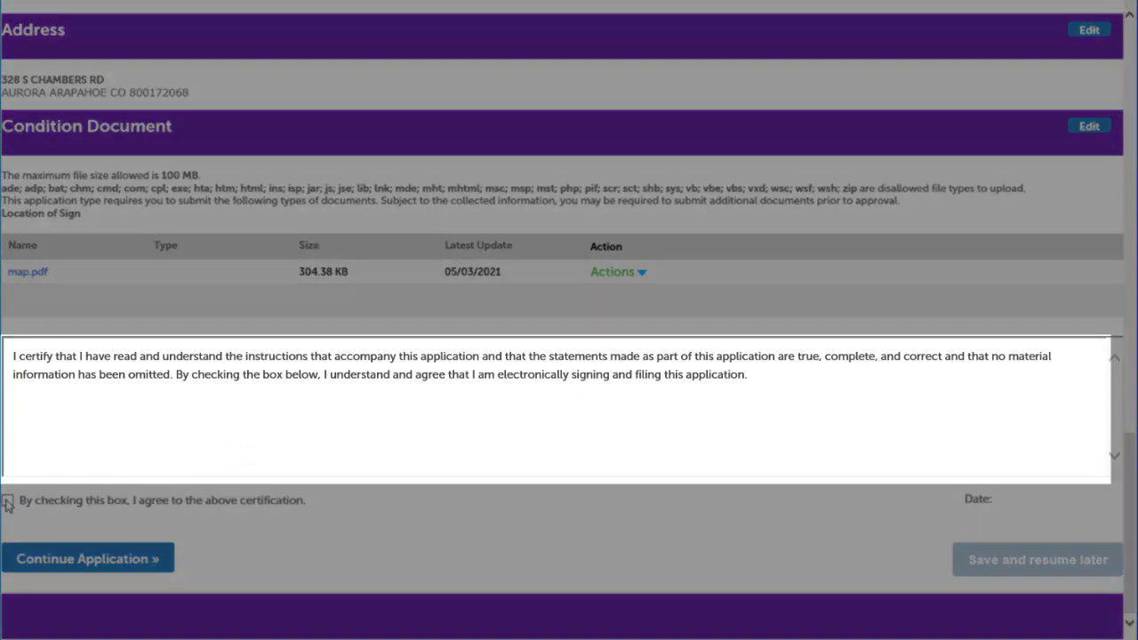
left_click(7, 502)
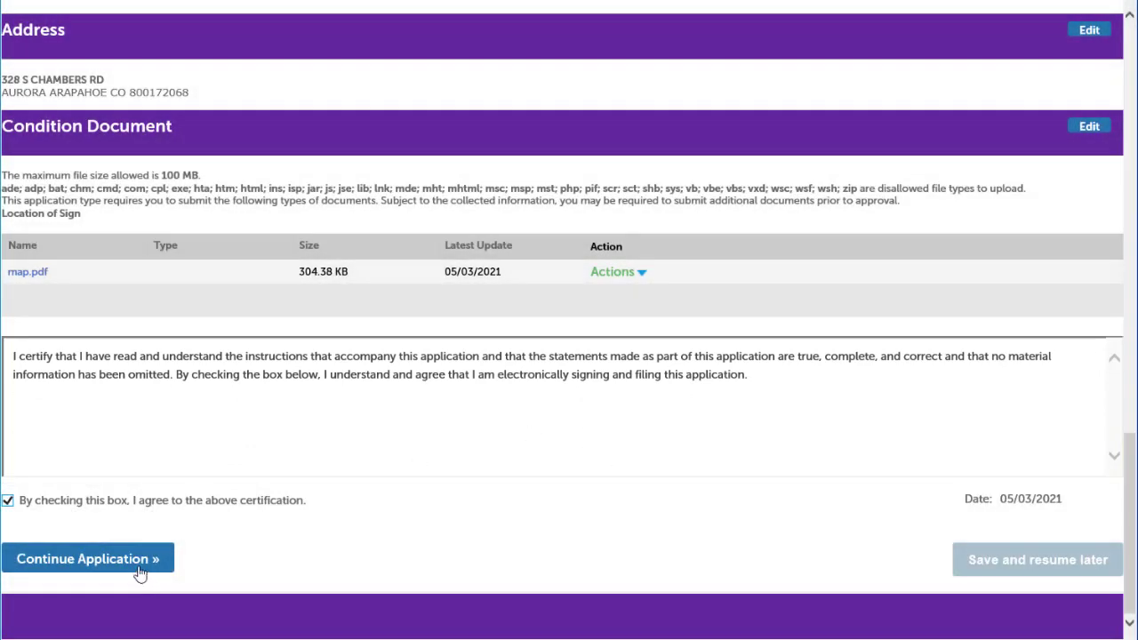
left_click(135, 561)
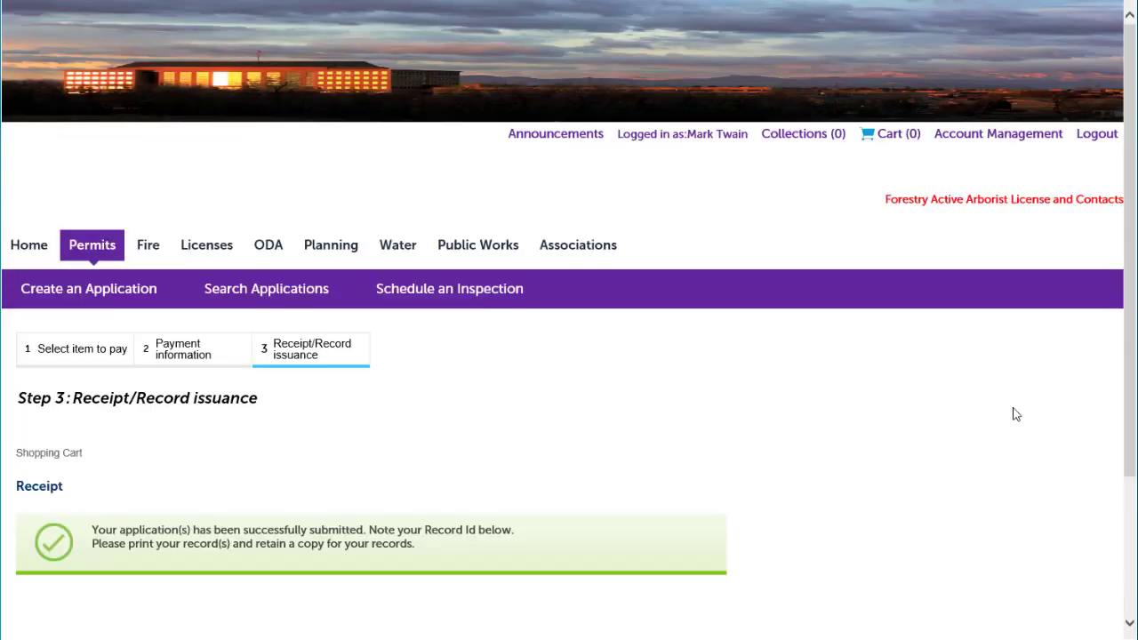
scroll(1016, 414, "down", 2)
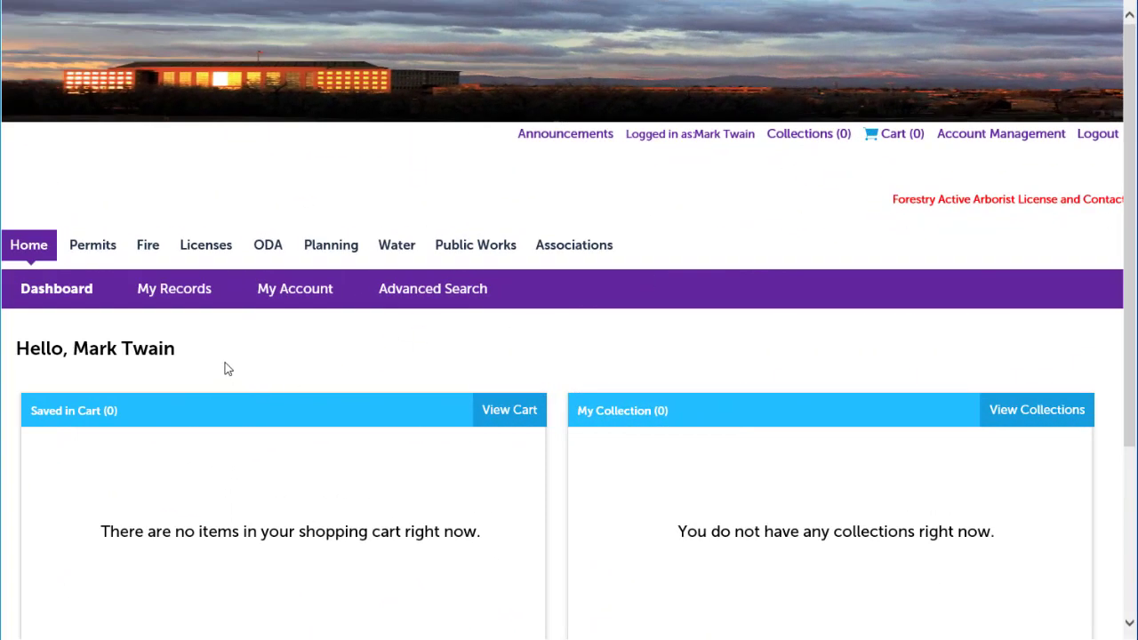
left_click(174, 289)
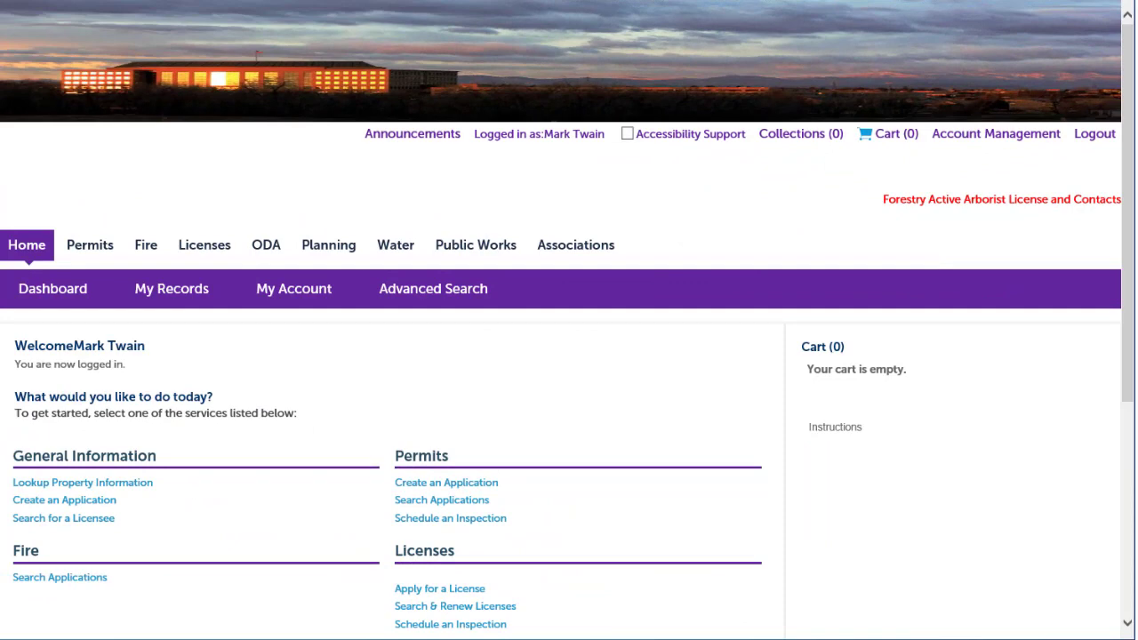
left_click(178, 289)
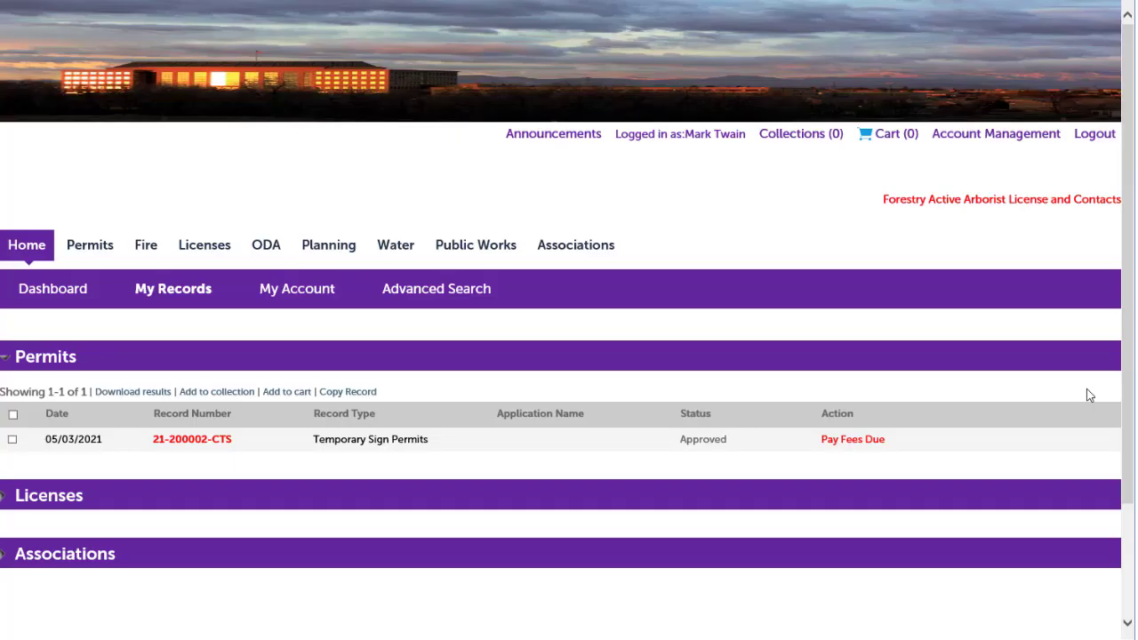
left_click(865, 444)
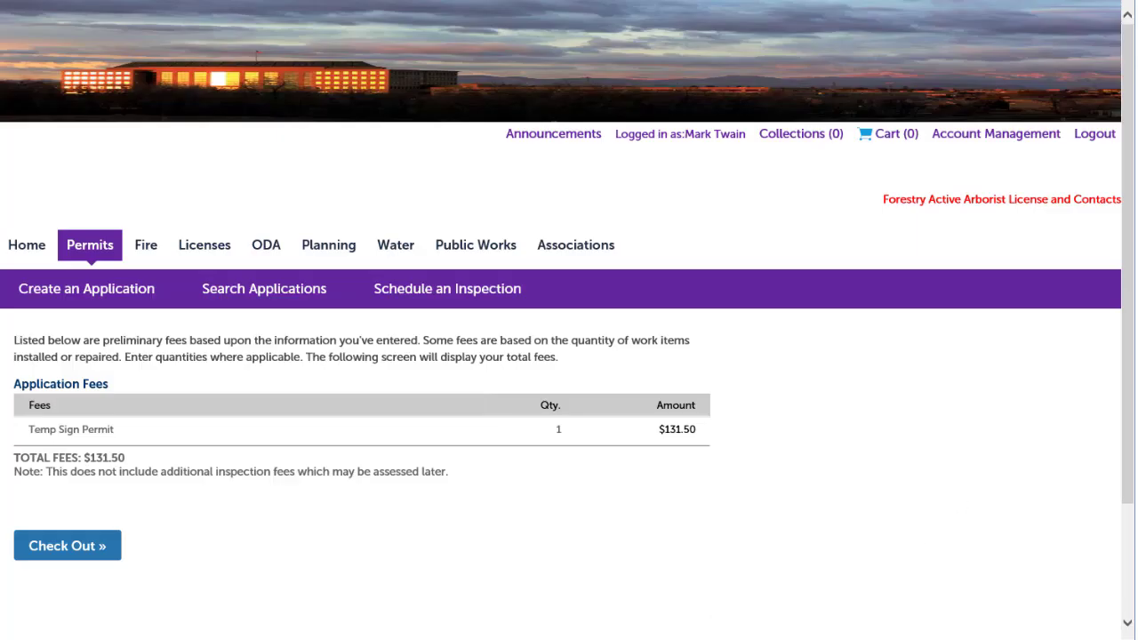
left_click(69, 548)
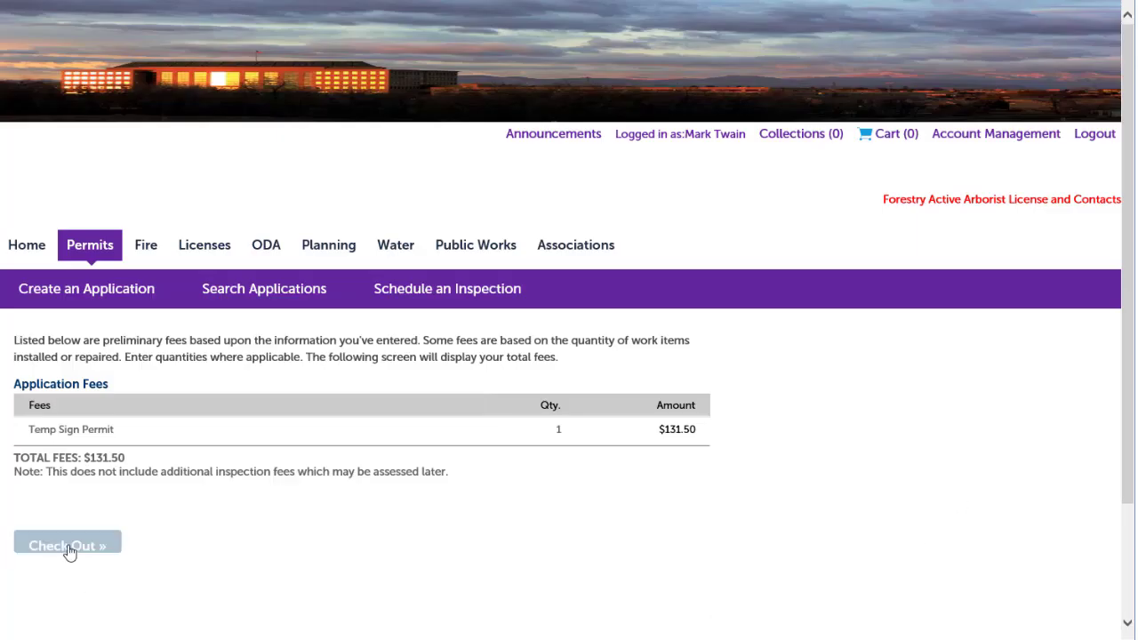
Check out the $131.50 permit fee from the cart and submit the credit card payment
scroll(1018, 443, "down", 3)
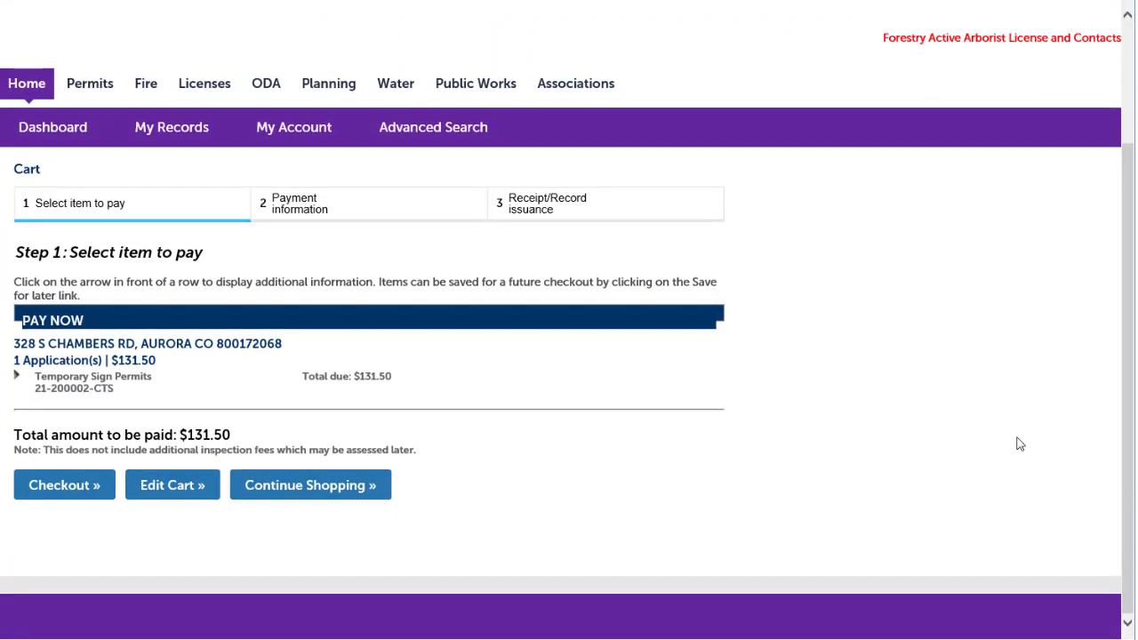
left_click(62, 487)
scroll(1062, 407, "down", 3)
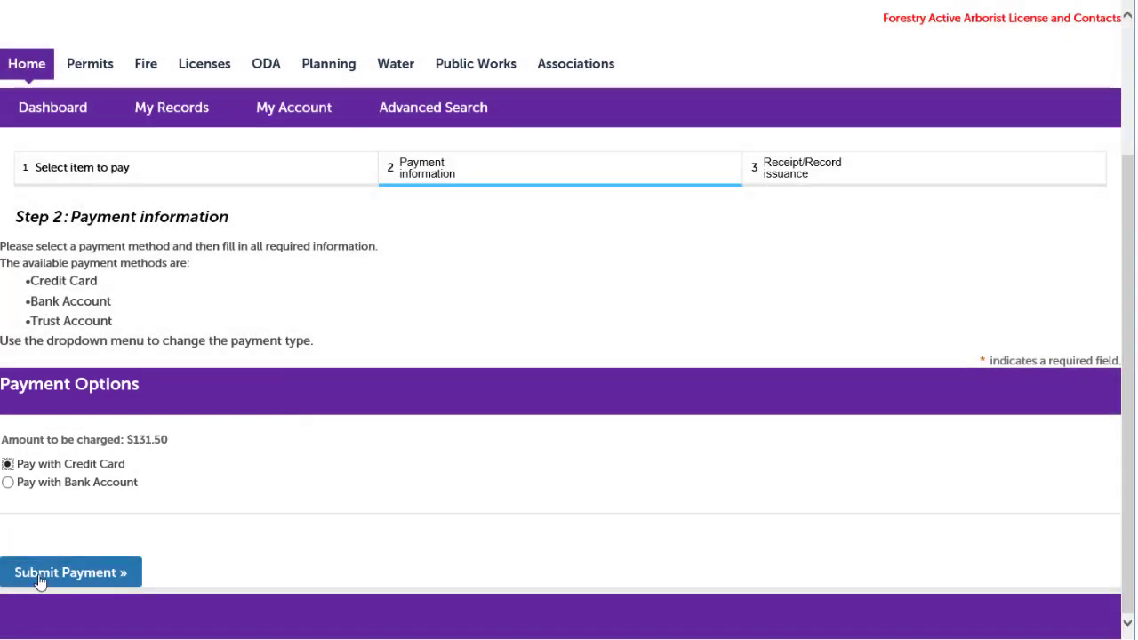
left_click(40, 577)
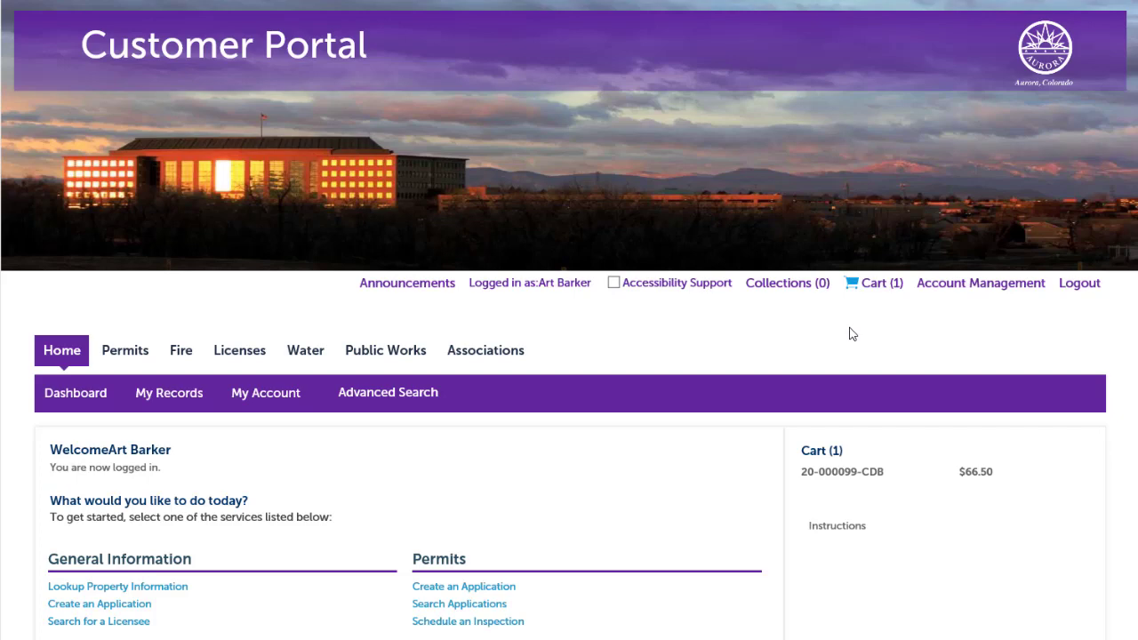
left_click(186, 402)
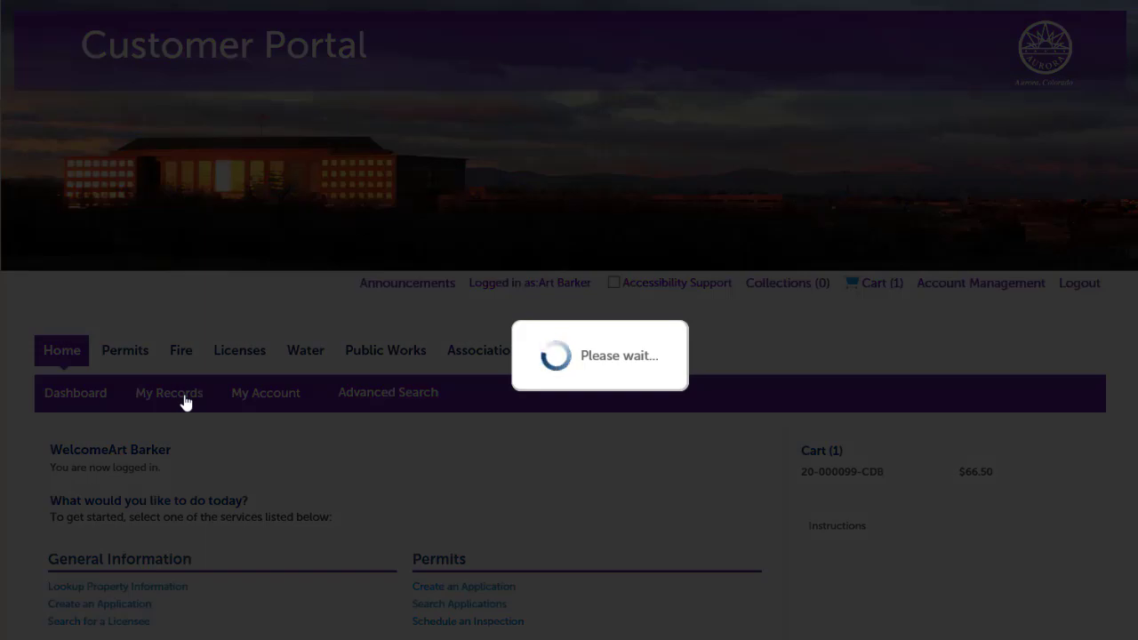
scroll(204, 418, "down", 5)
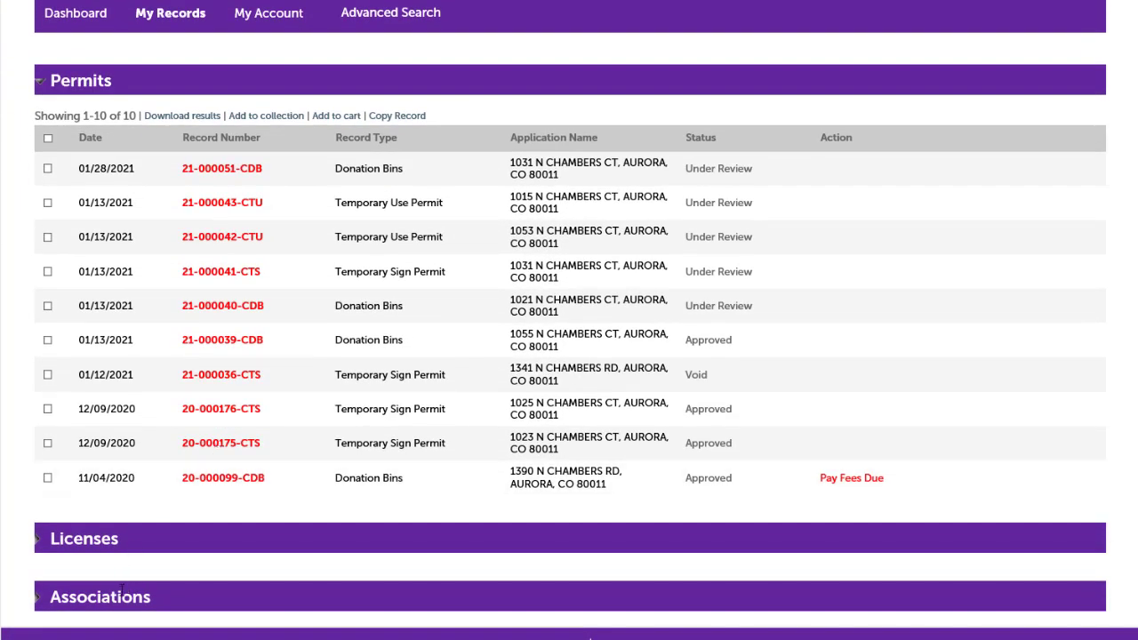
left_click(39, 548)
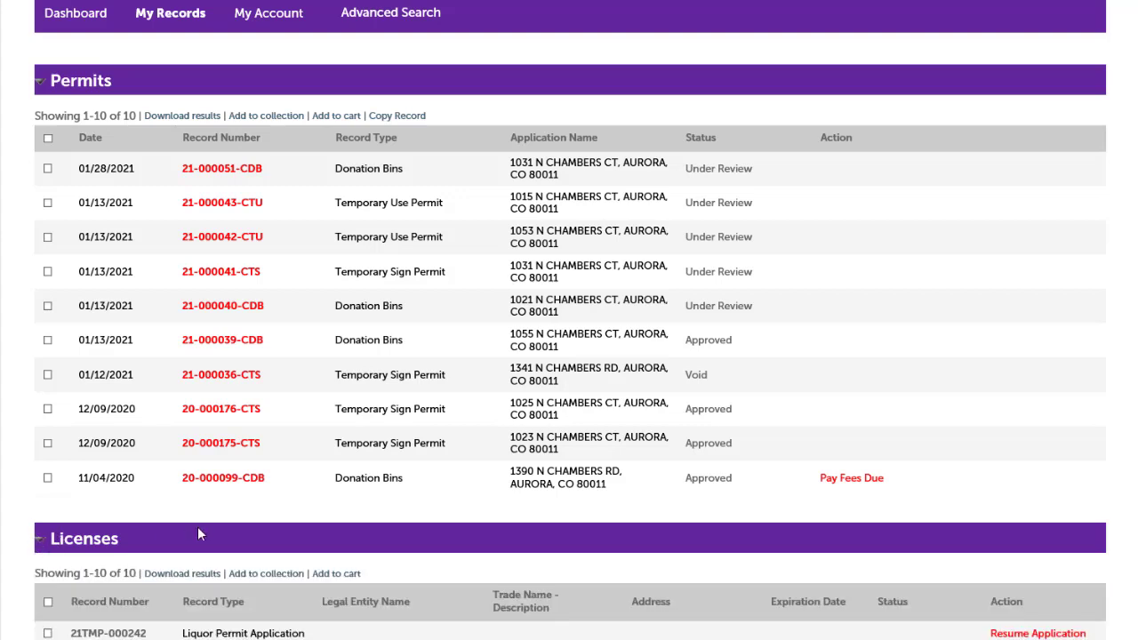
scroll(197, 529, "down", 5)
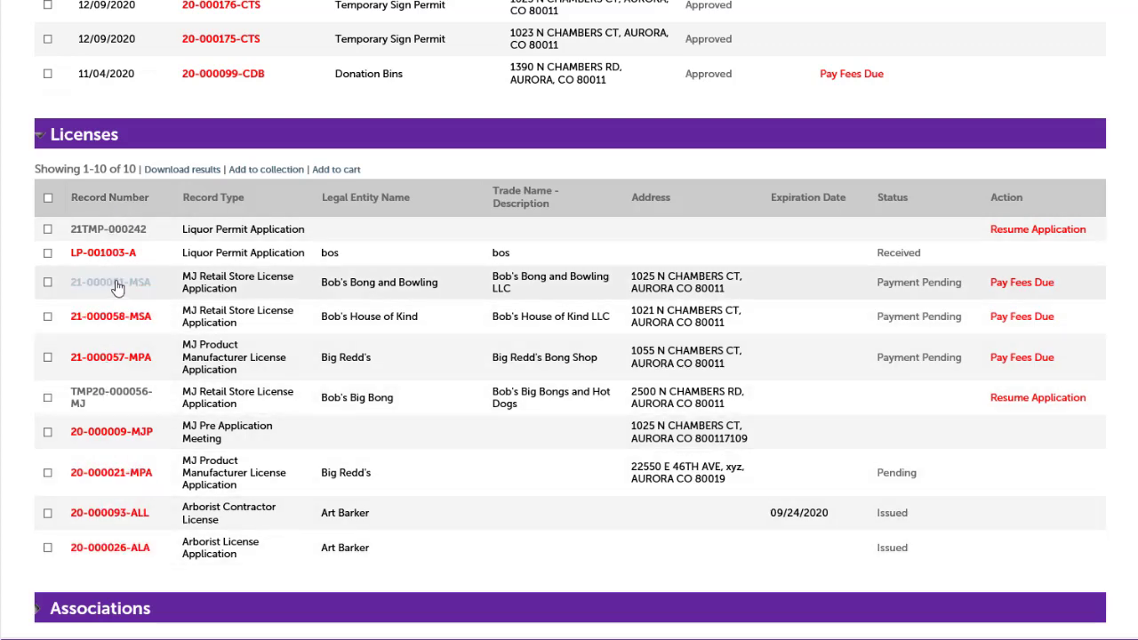
left_click(113, 283)
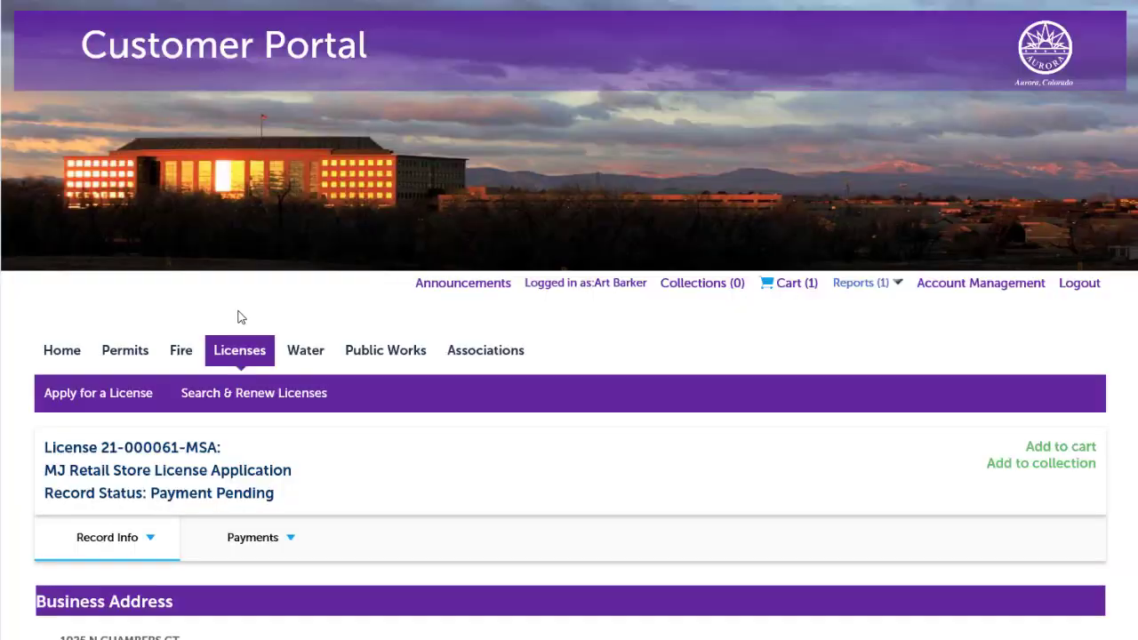
scroll(344, 417, "down", 5)
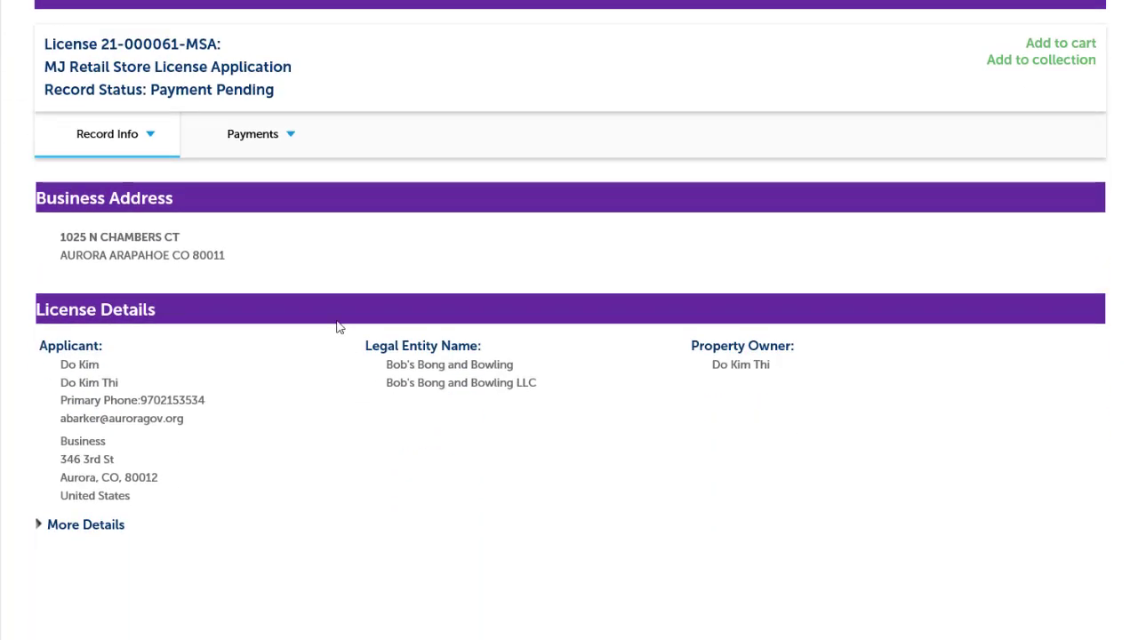
left_click(148, 140)
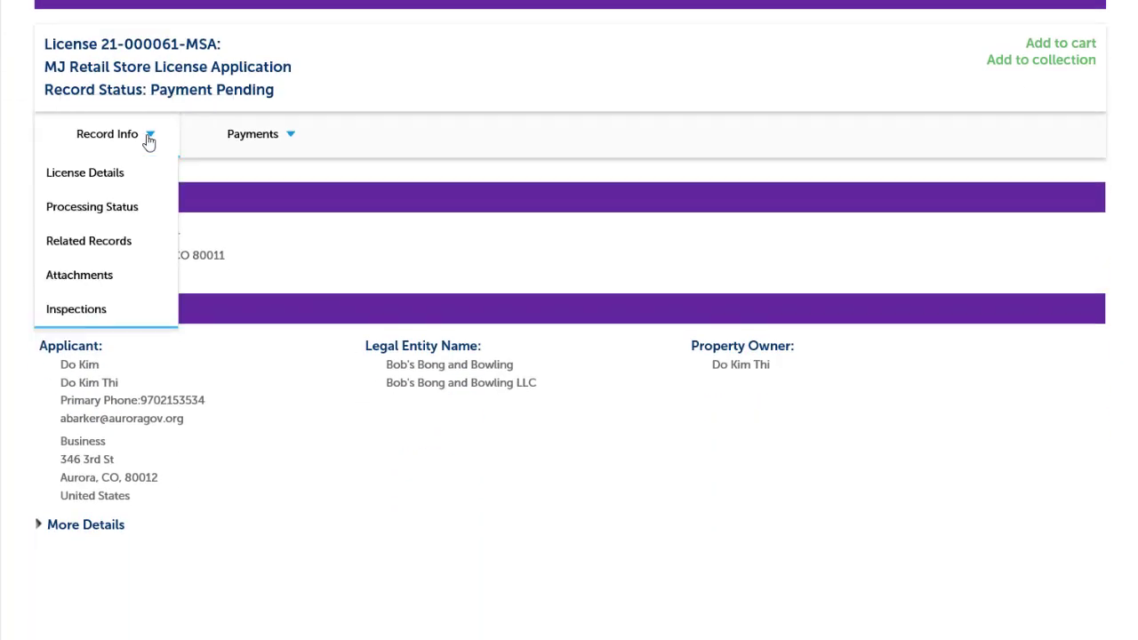
left_click(80, 275)
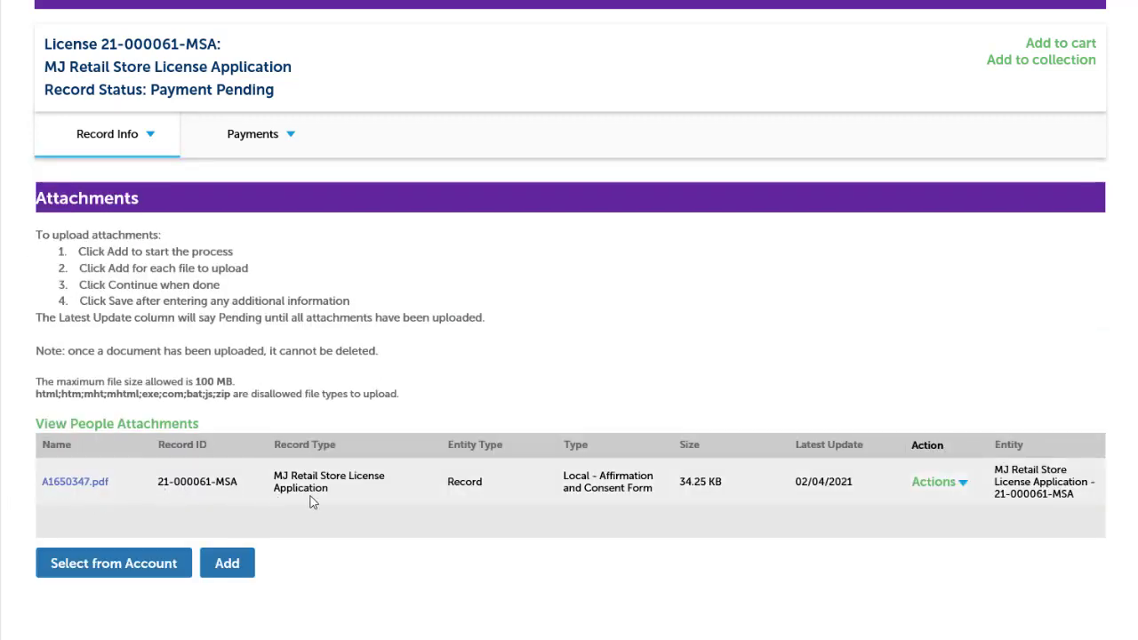
Upload map.docx as a new attachment to the license record
left_click(222, 567)
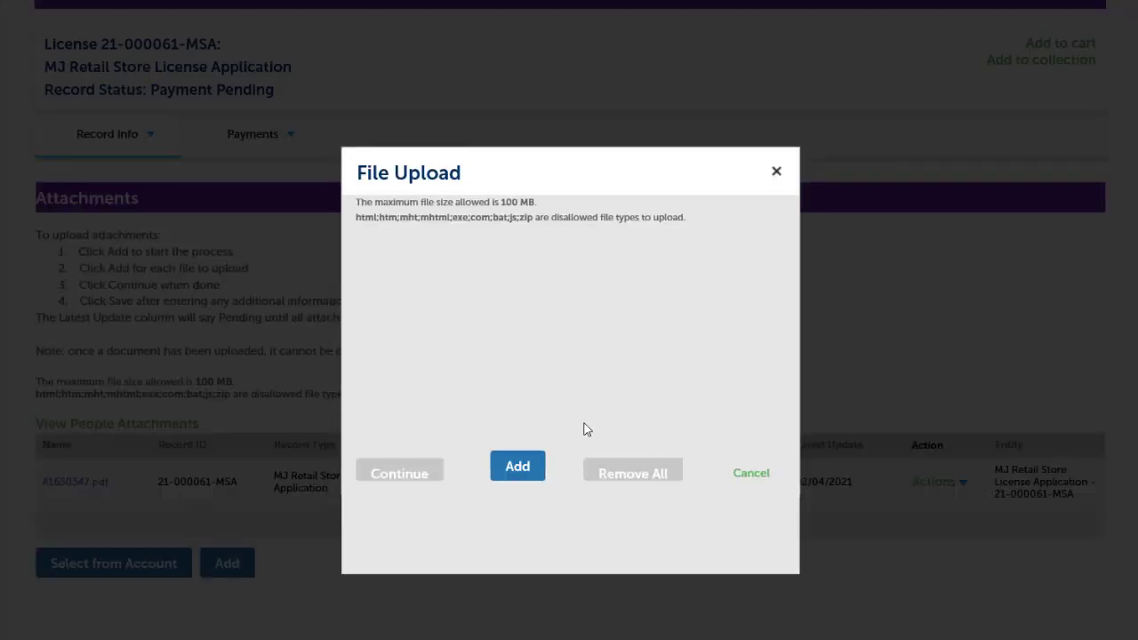
left_click(520, 469)
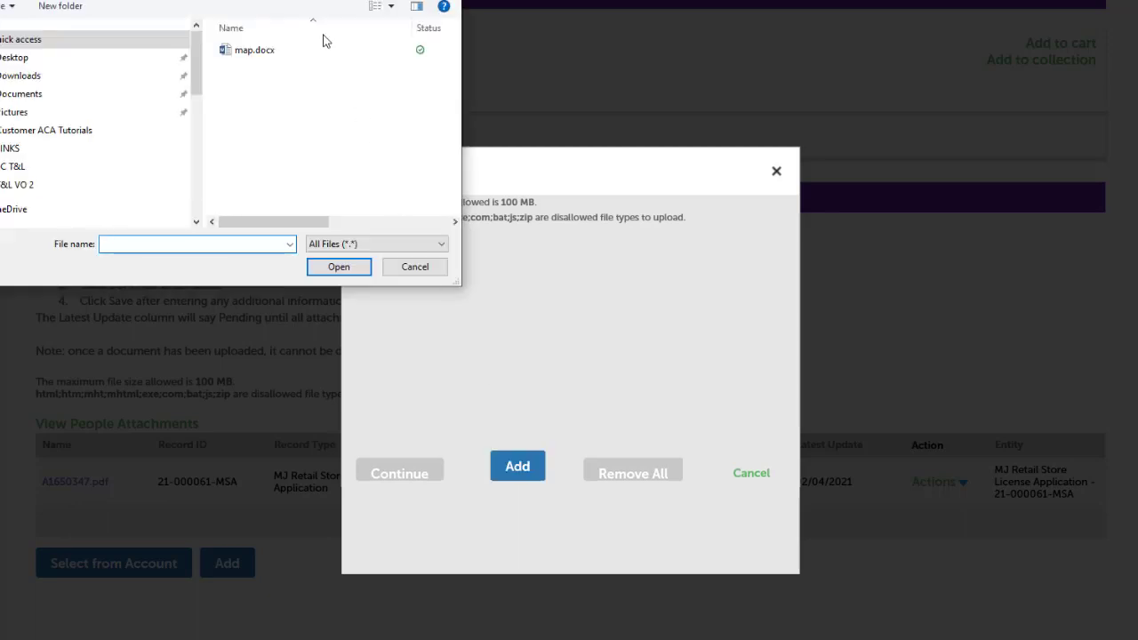
left_click(246, 52)
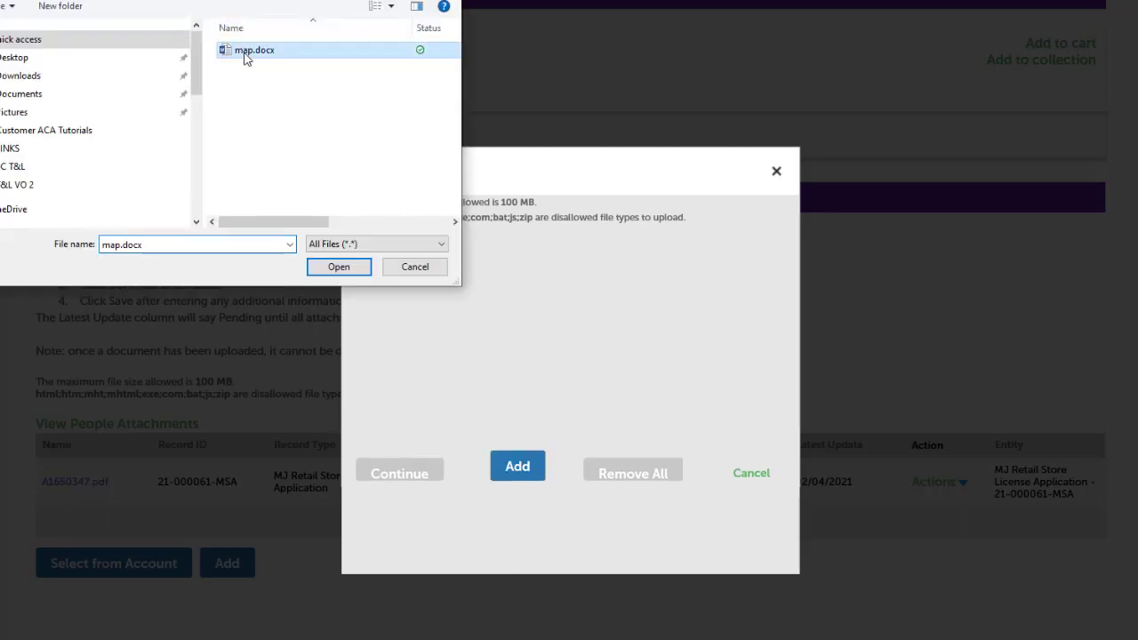
left_click(333, 267)
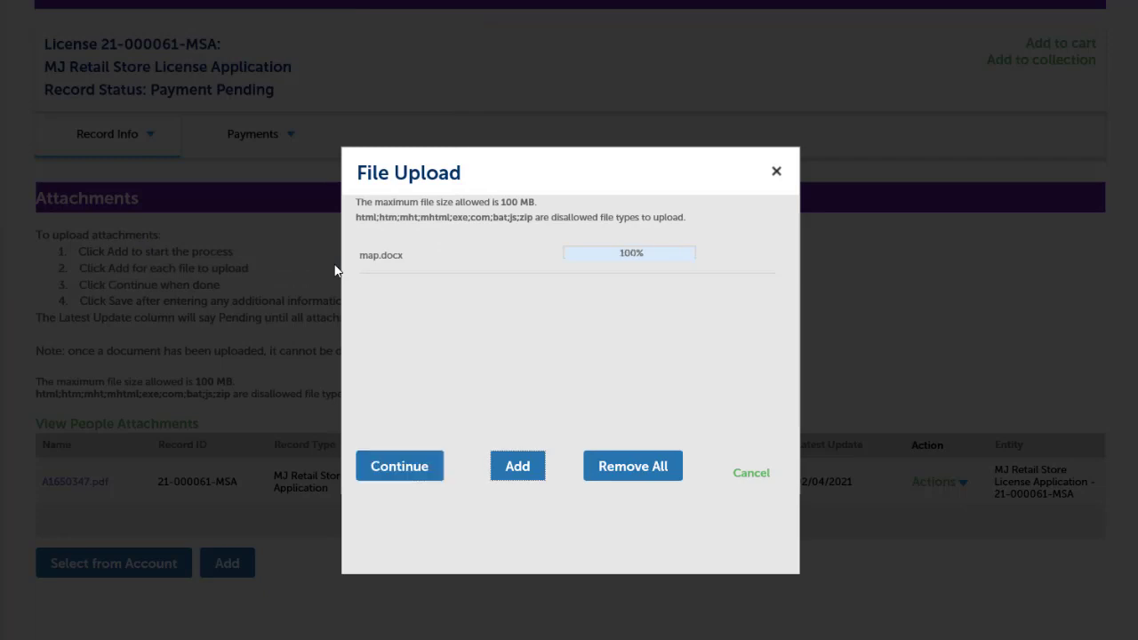
left_click(409, 468)
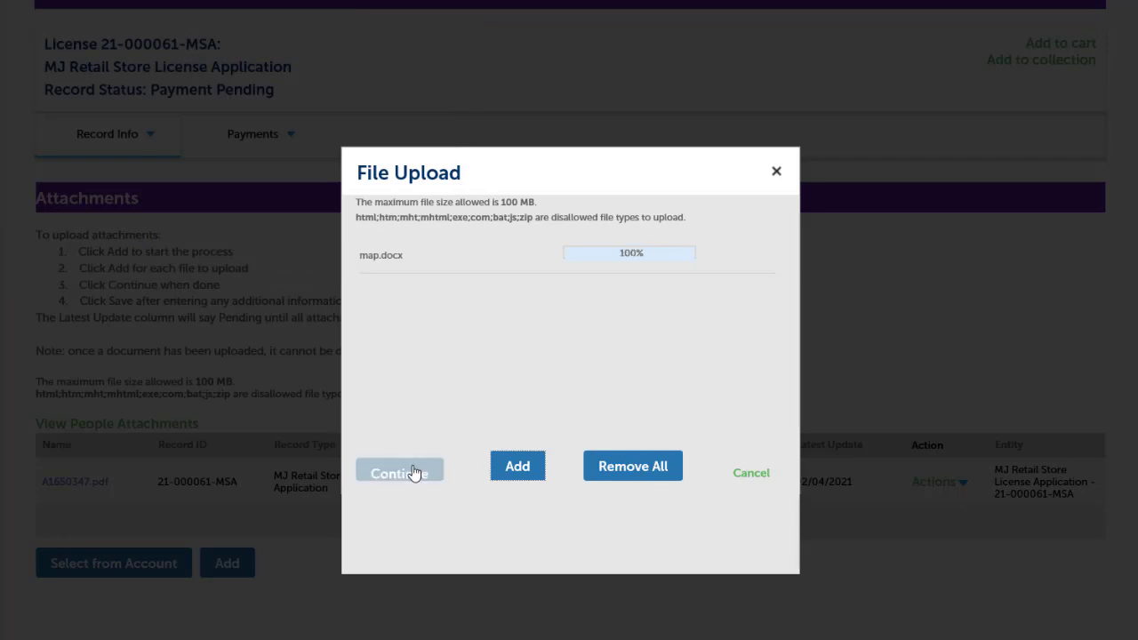
Set the attachment type to State - Site Plan, describe it as 'map of the site', and save
scroll(414, 473, "down", 3)
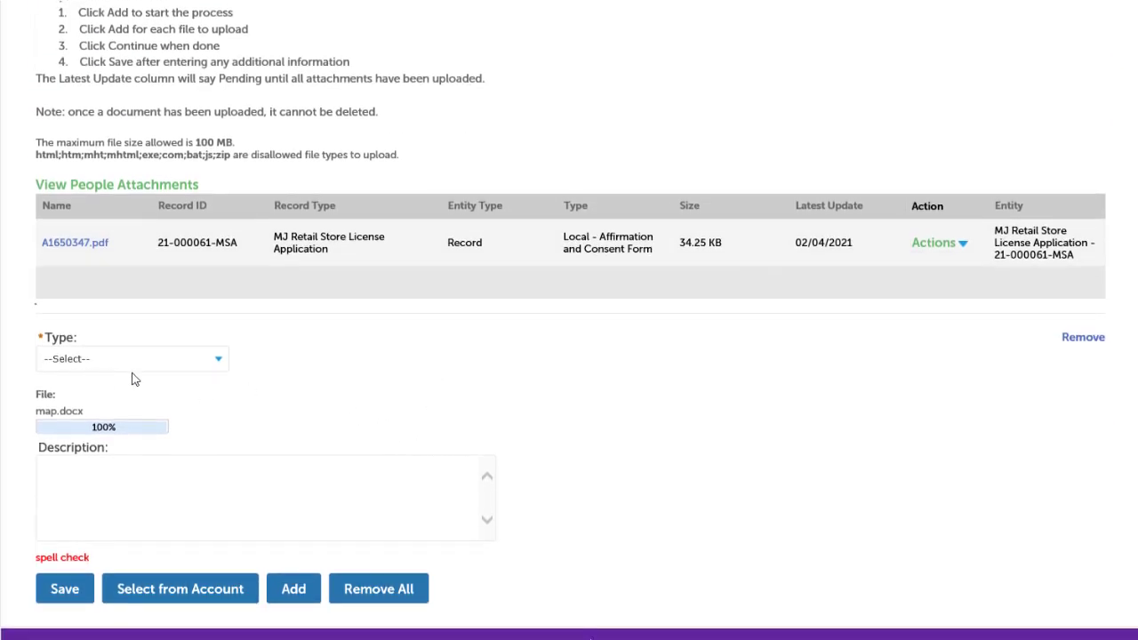
left_click(222, 358)
scroll(249, 551, "down", 5)
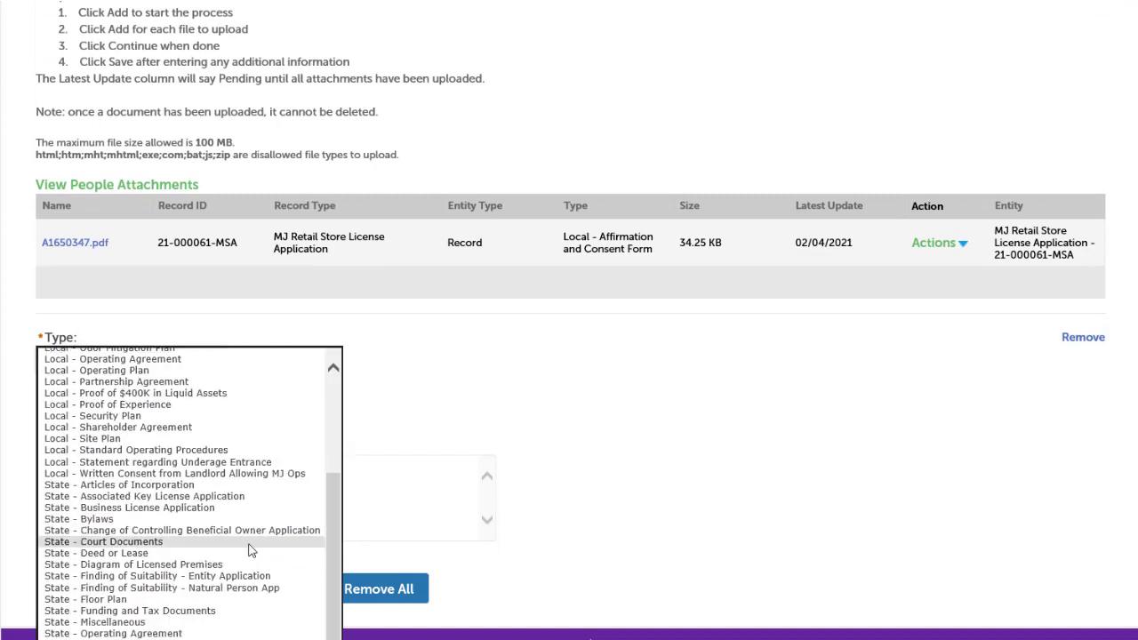
left_click(259, 634)
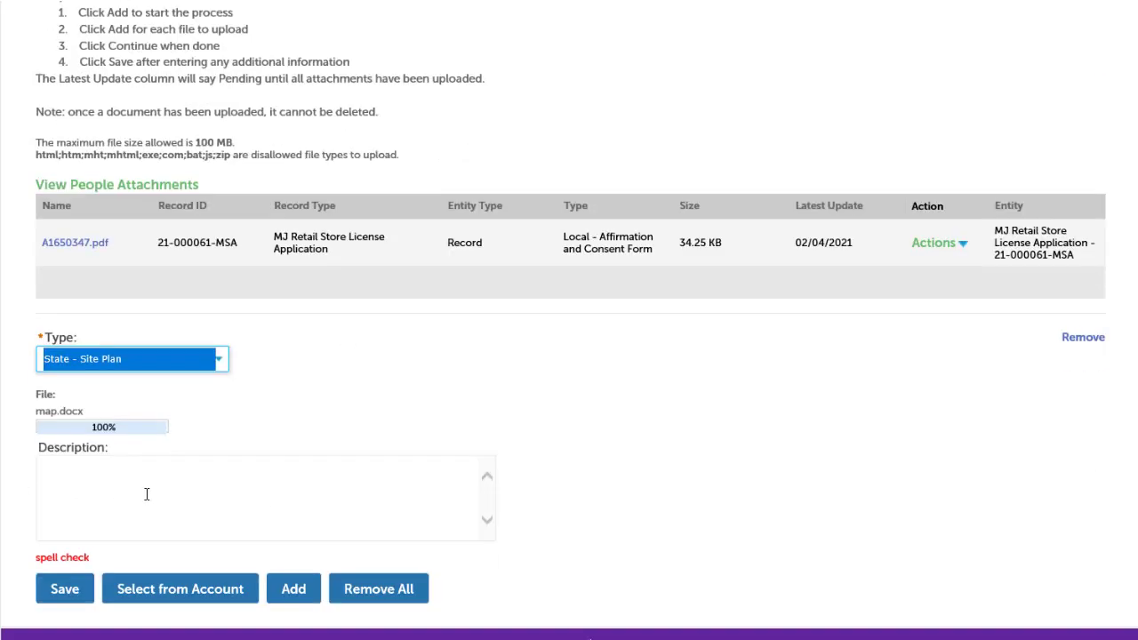
left_click(140, 486)
type("map of the site")
left_click(64, 589)
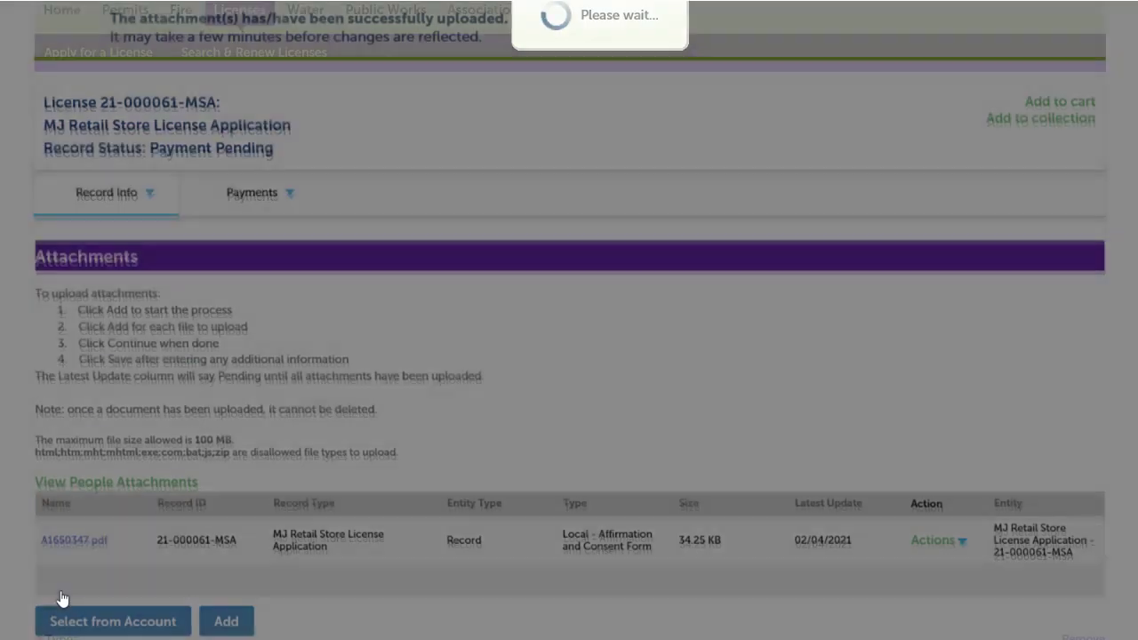